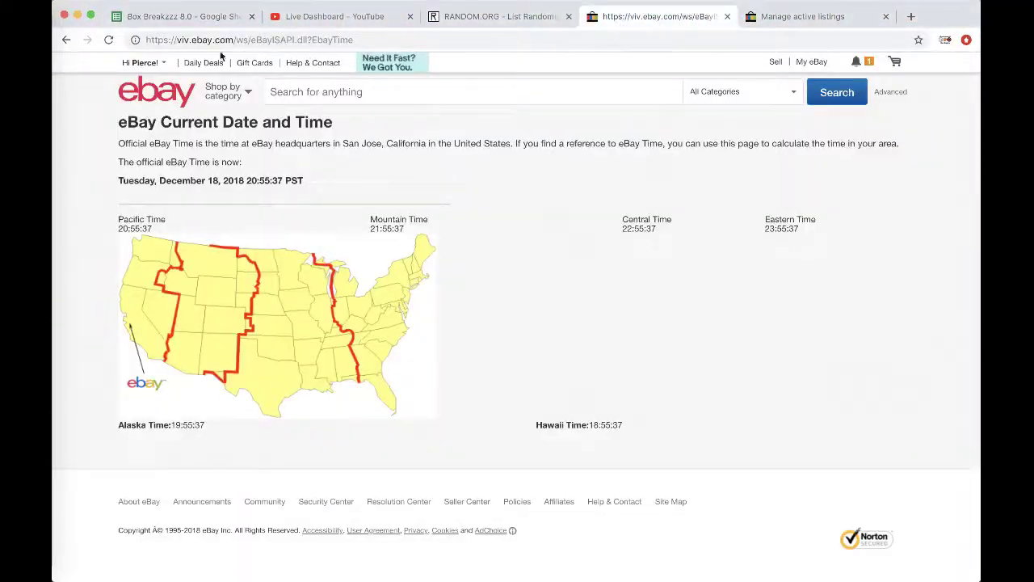
Refresh the official eBay time page, and copy the participant names in column C of the Box Breakzzz 8.0 spreadsheet's Optic #1475 sheet.
{"action": "left_click", "coordinate": [108, 39]}
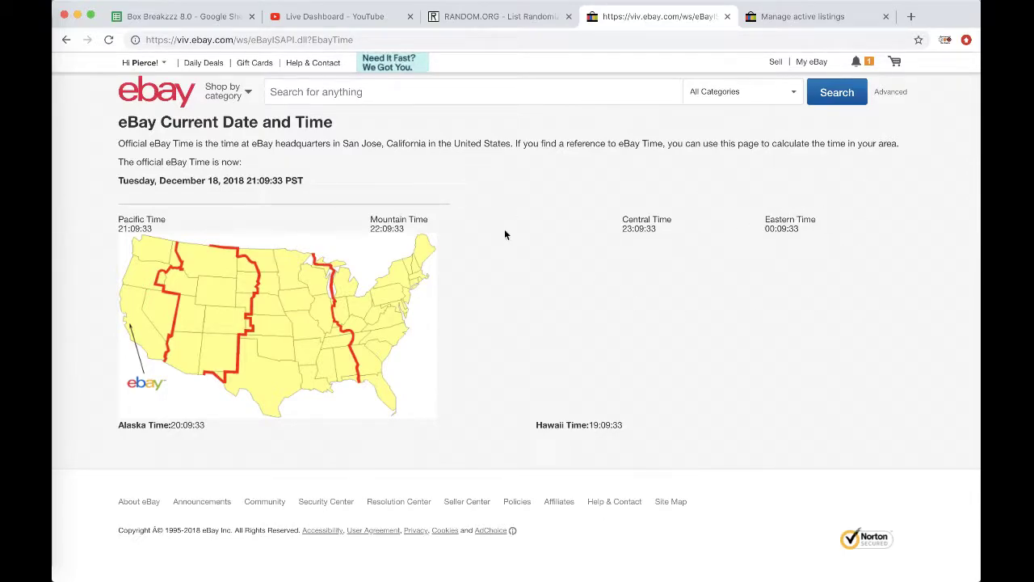
{"action": "left_click", "coordinate": [182, 16]}
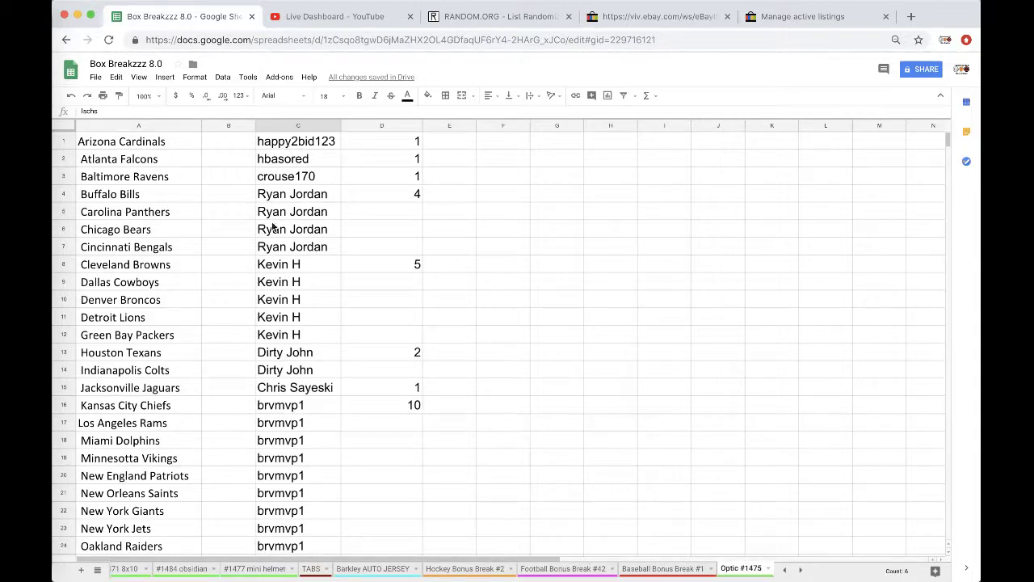
{"action": "scroll", "coordinate": [282, 207], "scroll_direction": "down", "scroll_amount": 3}
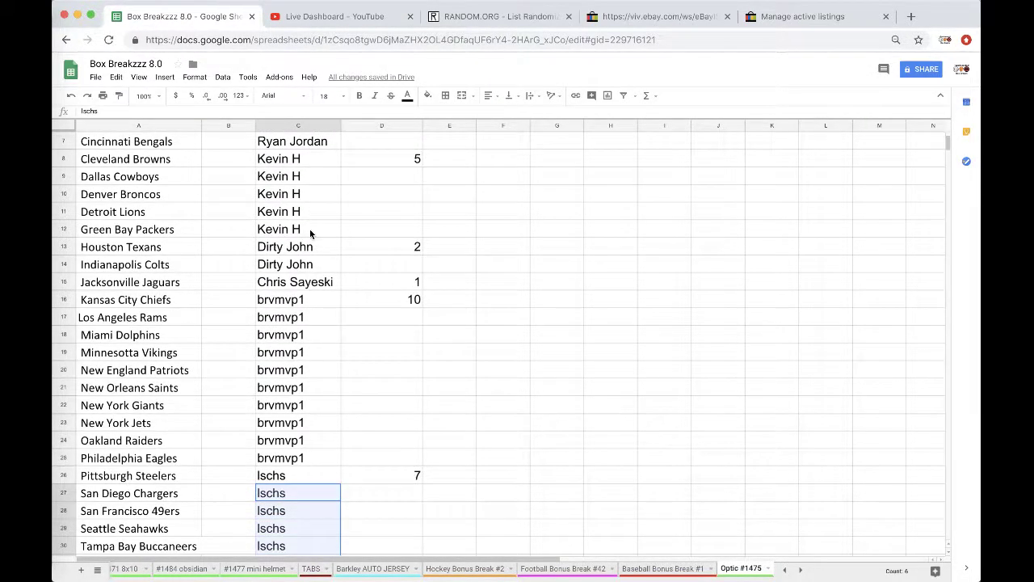
{"action": "scroll", "coordinate": [330, 270], "scroll_direction": "down", "scroll_amount": 3}
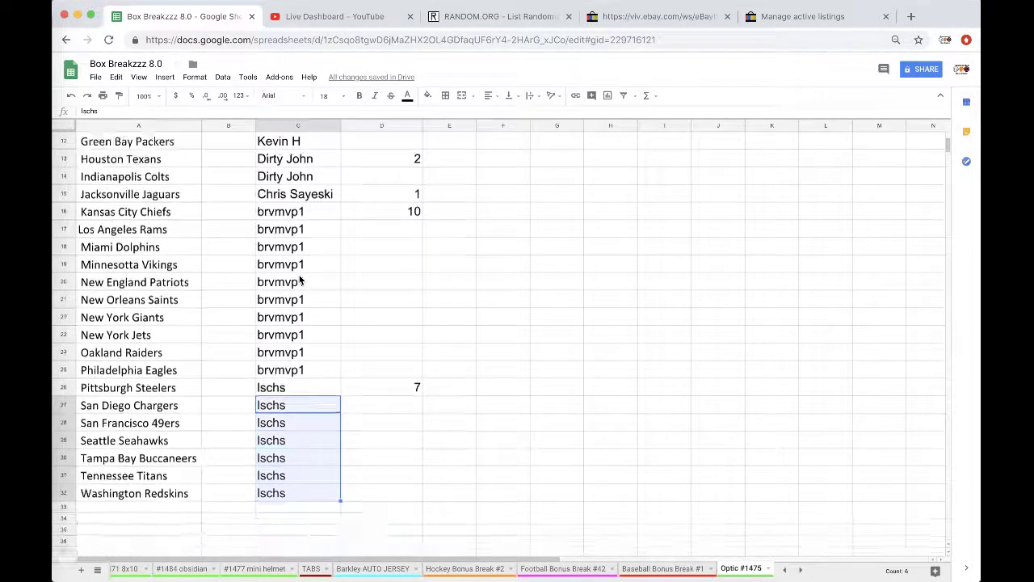
{"action": "left_click", "coordinate": [297, 126]}
{"action": "key", "text": "ctrl+c"}
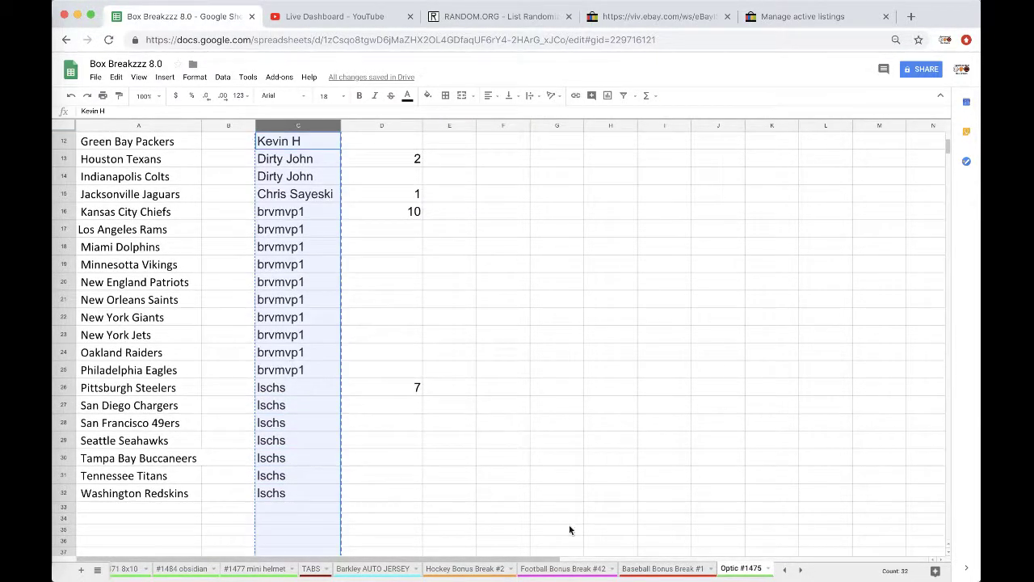
Switch to RANDOM.ORG, load a fresh List Randomizer form, and randomize the copied participant names.
{"action": "left_click", "coordinate": [485, 16]}
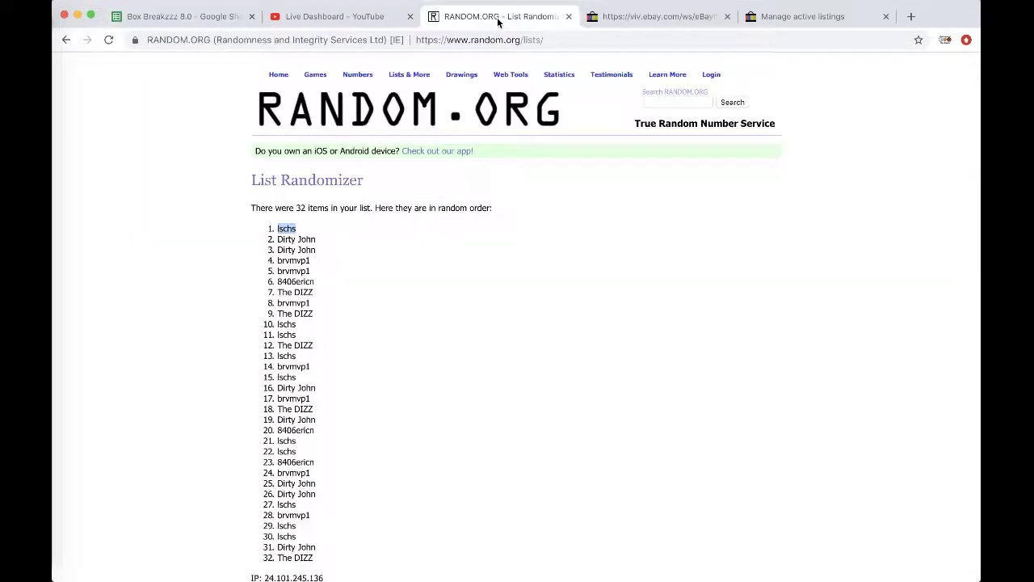
{"action": "left_click", "coordinate": [468, 40]}
{"action": "key", "text": "Return"}
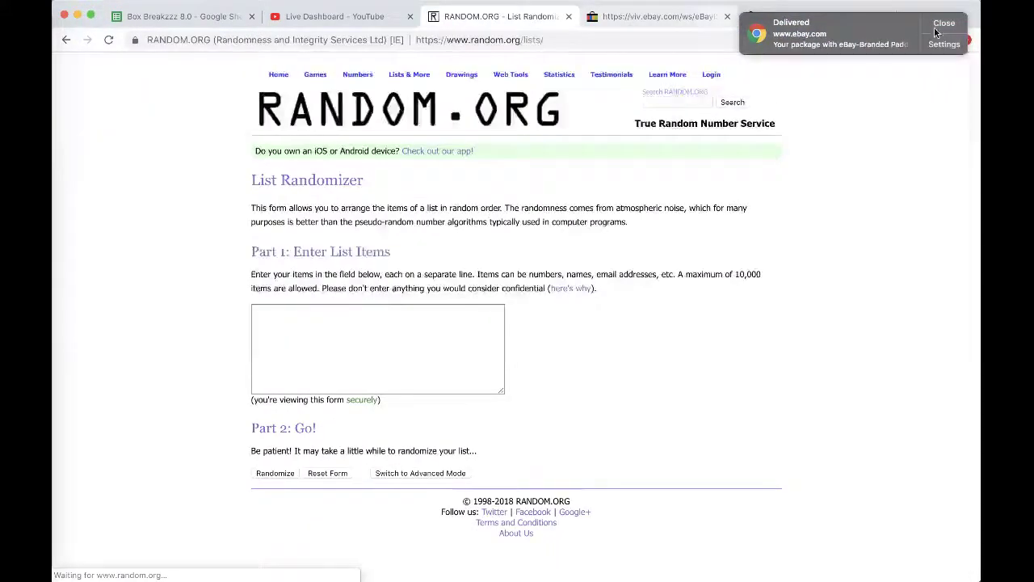
{"action": "left_click", "coordinate": [316, 339]}
{"action": "key", "text": "ctrl+v"}
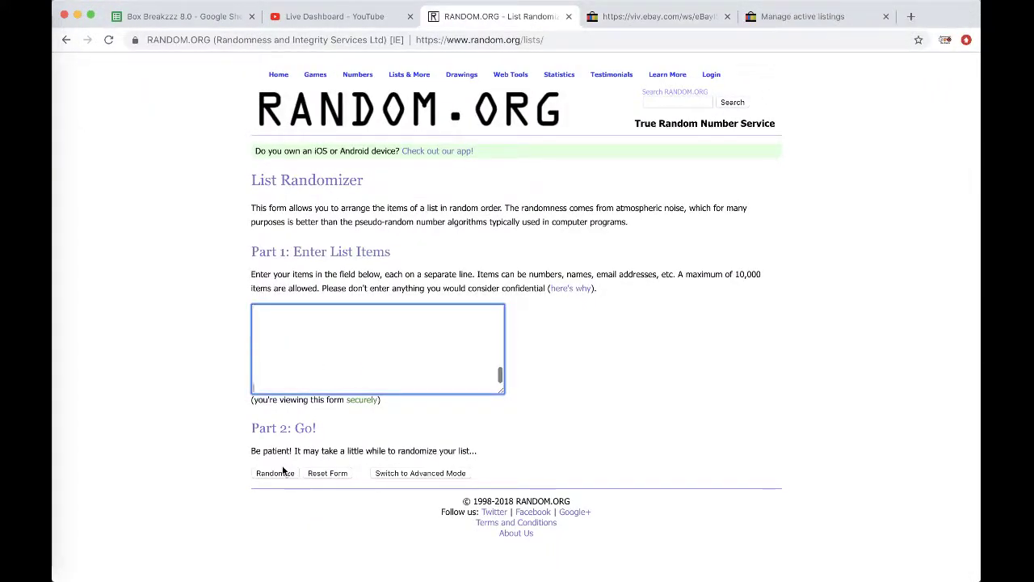
{"action": "left_click", "coordinate": [274, 473]}
{"action": "scroll", "coordinate": [278, 384], "scroll_direction": "down", "scroll_amount": 3}
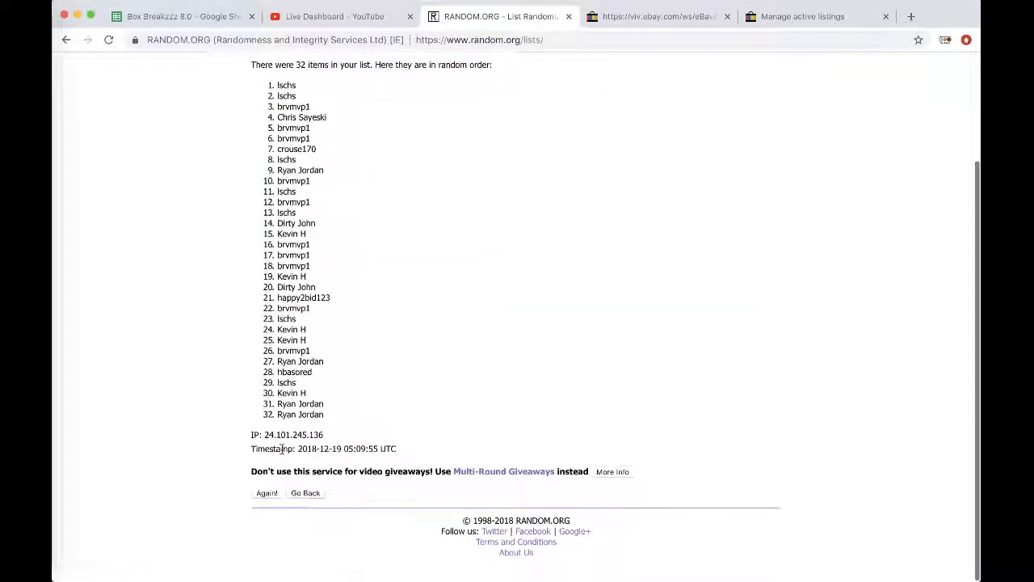
Randomize the same list four more times for a total of five shuffles.
{"action": "left_click", "coordinate": [267, 499]}
{"action": "left_click", "coordinate": [267, 499]}
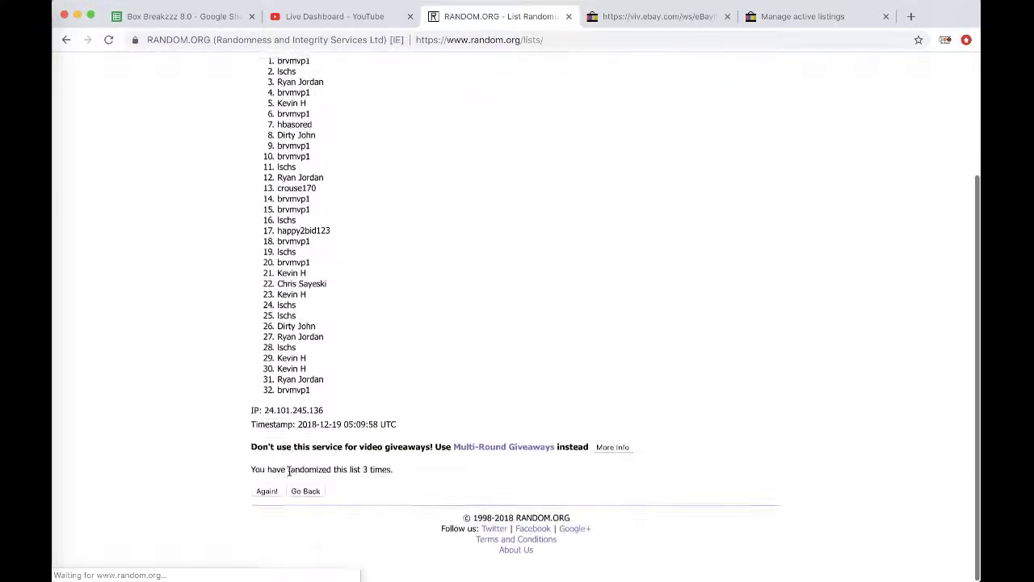
{"action": "left_click", "coordinate": [267, 501]}
{"action": "left_click", "coordinate": [267, 501]}
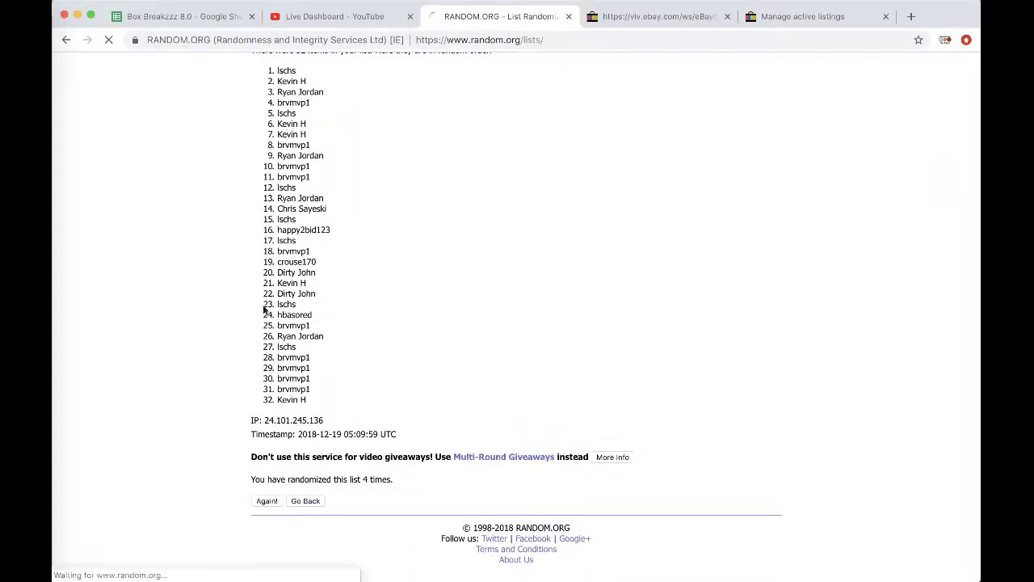
Copy the entire shuffled list into column B beside the team names in the Box Breakzzz 8.0 spreadsheet.
{"action": "left_click_drag", "start_coordinate": [277, 228], "coordinate": [363, 406]}
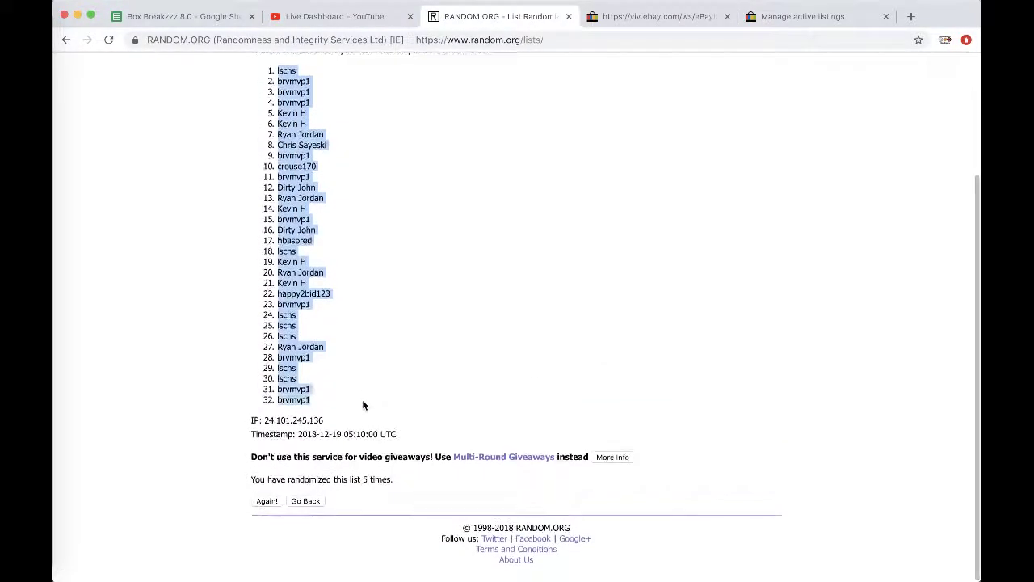
{"action": "left_click", "coordinate": [186, 15]}
{"action": "left_click", "coordinate": [216, 125]}
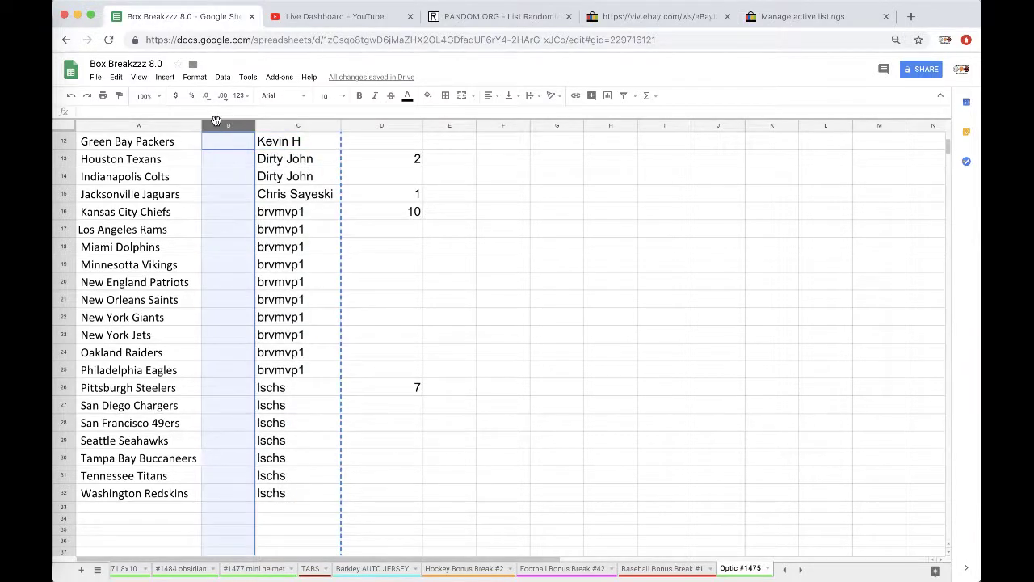
{"action": "key", "text": "ctrl+v"}
Set column B's text to font size 18 and widen the column so the participant names fit.
{"action": "left_click", "coordinate": [328, 96]}
{"action": "left_click", "coordinate": [335, 237]}
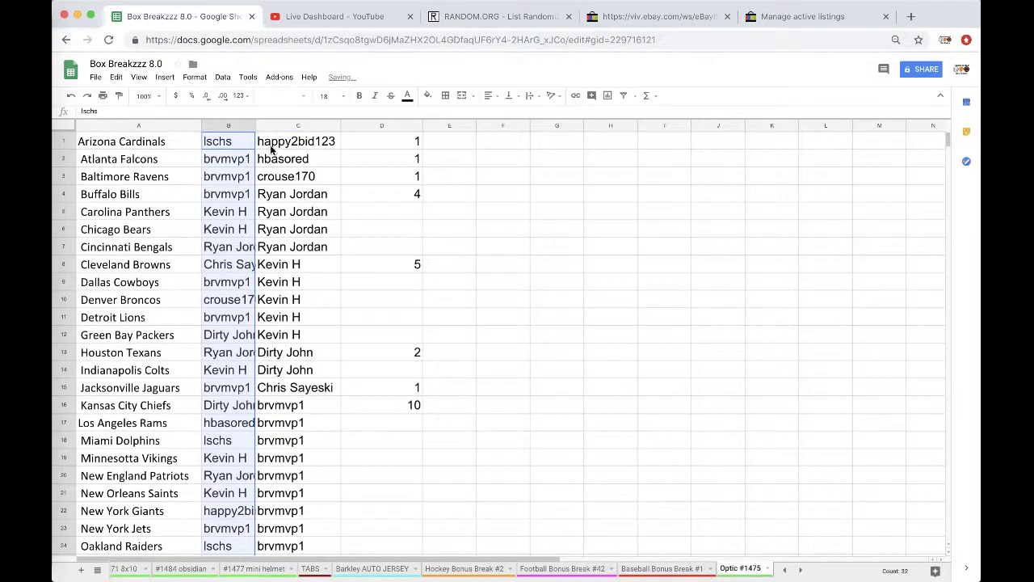
{"action": "left_click_drag", "start_coordinate": [257, 126], "coordinate": [309, 127]}
Review the participant assigned to each team in column B, from Arizona Cardinals down to Washington Redskins.
{"action": "left_click", "coordinate": [242, 143]}
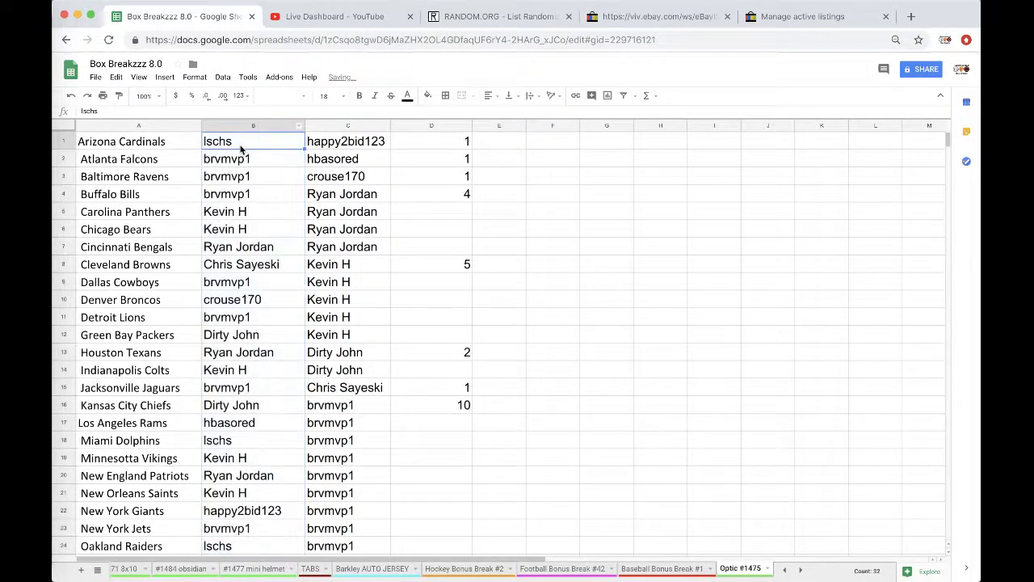
{"action": "left_click", "coordinate": [248, 194]}
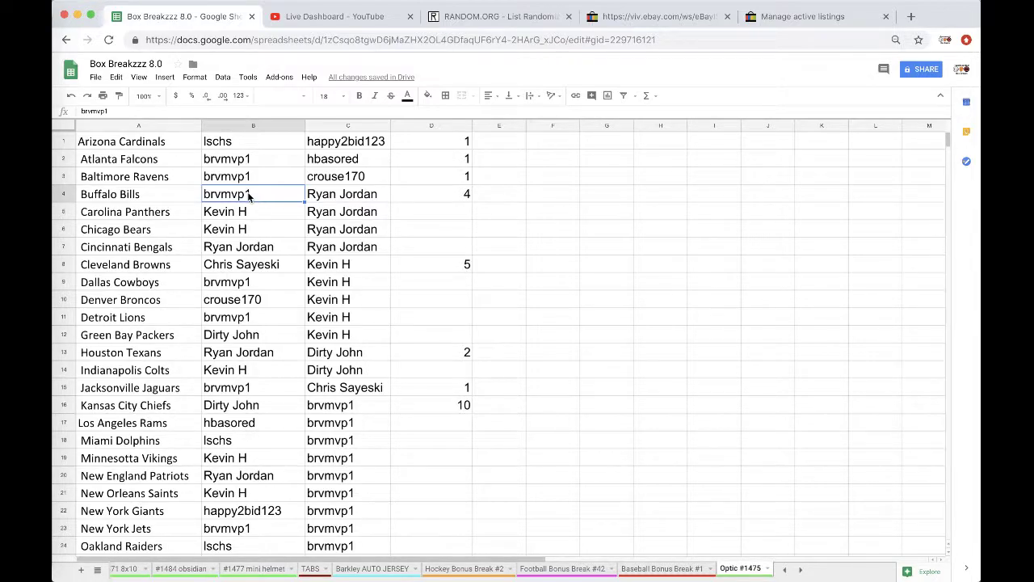
{"action": "scroll", "coordinate": [249, 214], "scroll_direction": "down", "scroll_amount": 1}
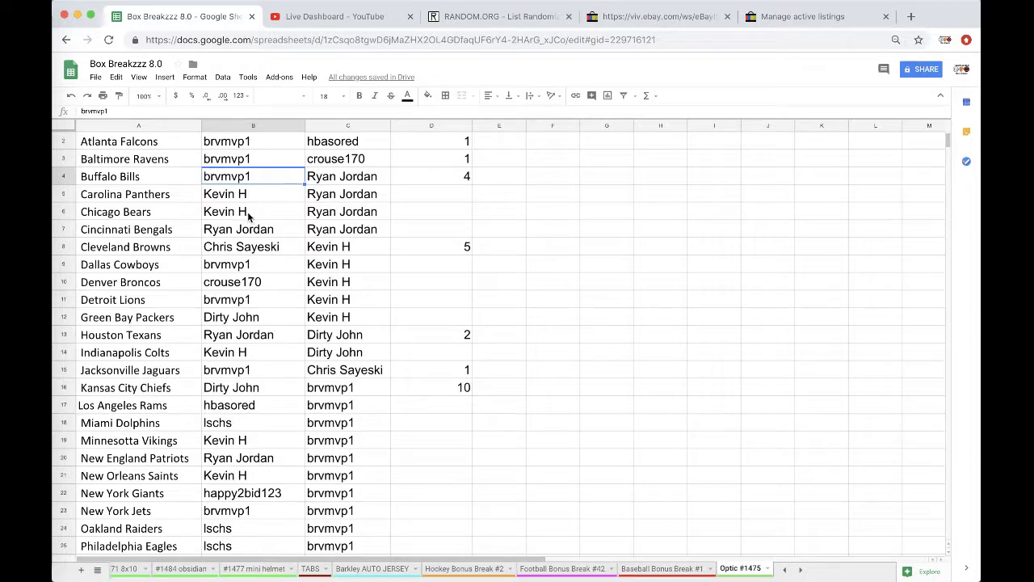
{"action": "scroll", "coordinate": [253, 233], "scroll_direction": "down", "scroll_amount": 3}
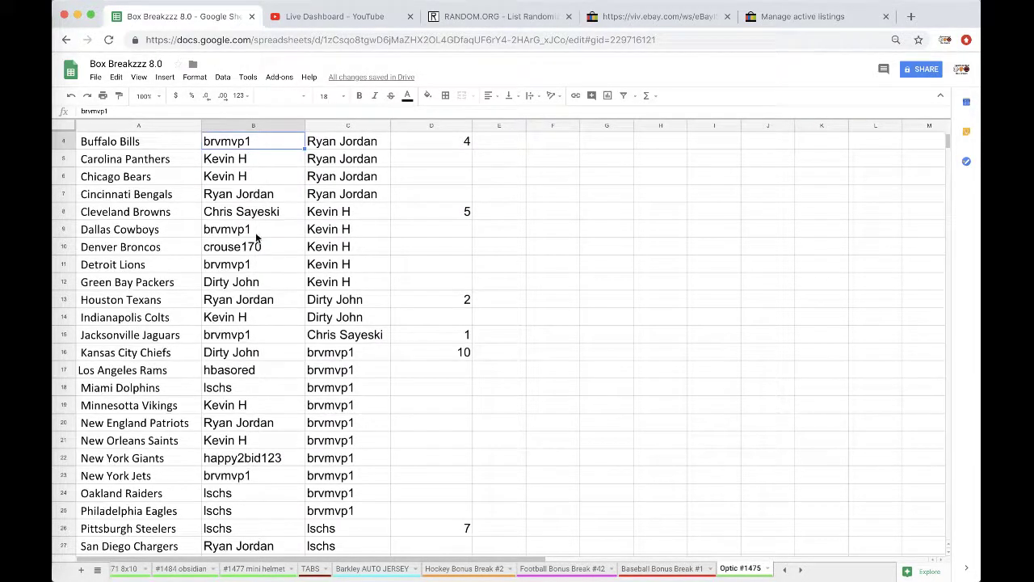
{"action": "scroll", "coordinate": [256, 228], "scroll_direction": "down", "scroll_amount": 2}
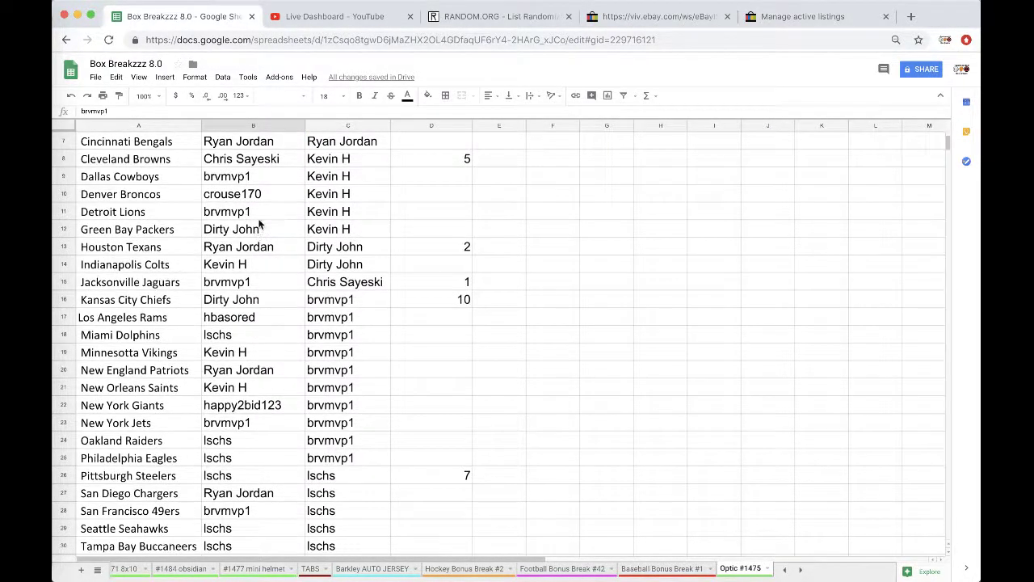
{"action": "left_click", "coordinate": [260, 212]}
{"action": "scroll", "coordinate": [261, 211], "scroll_direction": "down", "scroll_amount": 1}
{"action": "scroll", "coordinate": [263, 206], "scroll_direction": "down", "scroll_amount": 2}
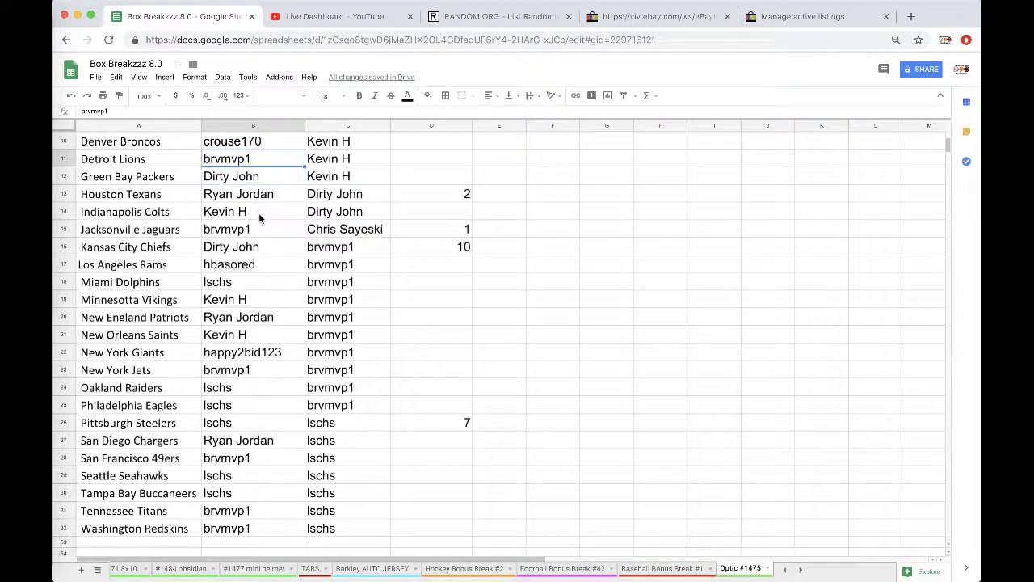
{"action": "left_click", "coordinate": [265, 197]}
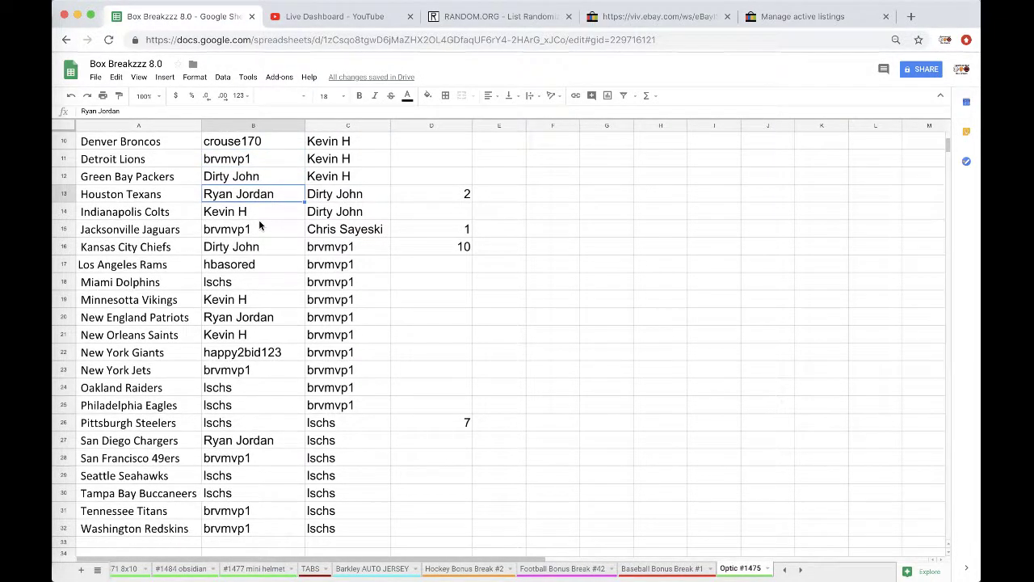
{"action": "left_click", "coordinate": [259, 233]}
{"action": "left_click", "coordinate": [257, 247]}
{"action": "scroll", "coordinate": [251, 249], "scroll_direction": "down", "scroll_amount": 1}
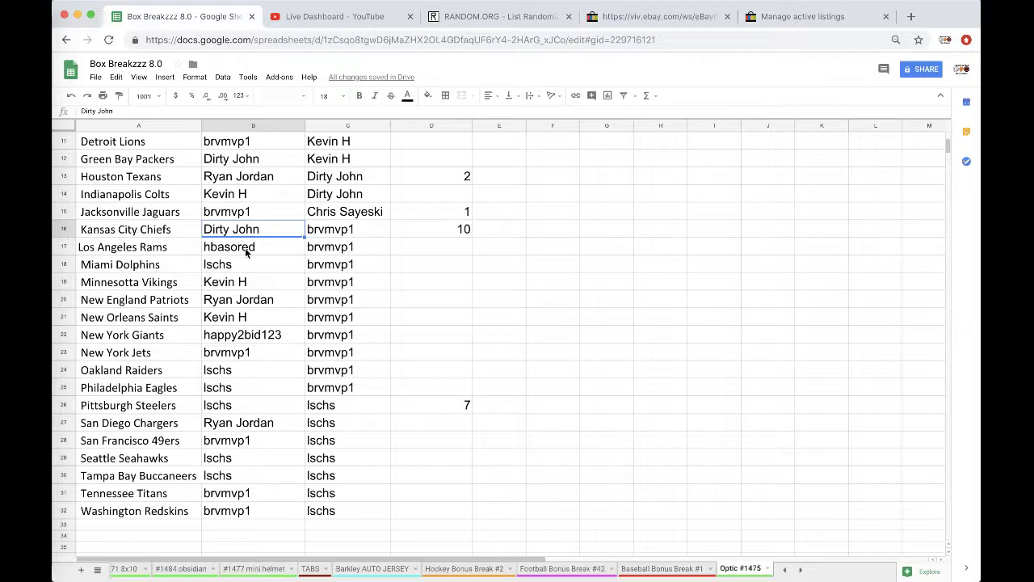
{"action": "scroll", "coordinate": [253, 247], "scroll_direction": "down", "scroll_amount": 1}
{"action": "left_click", "coordinate": [248, 265]}
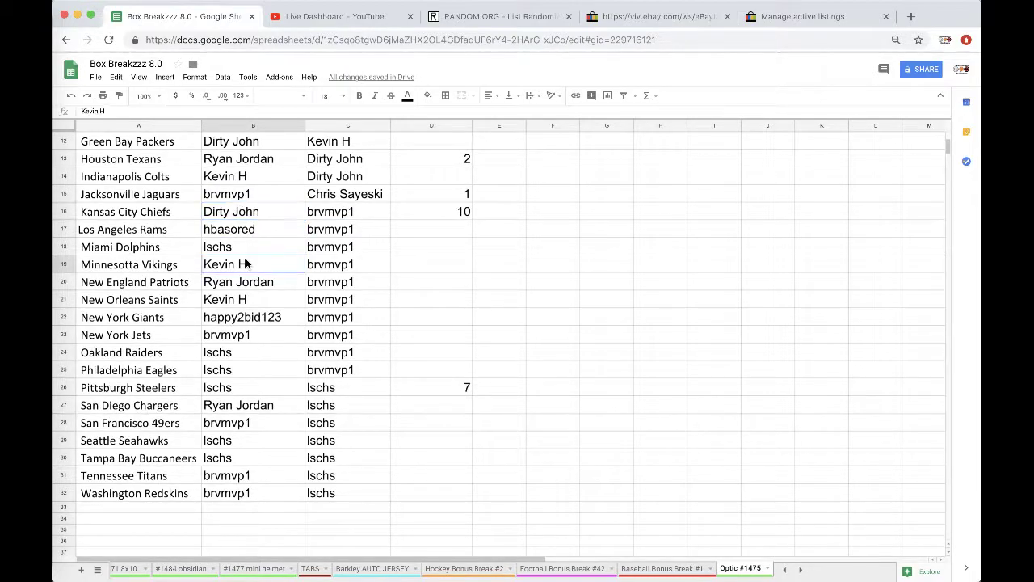
{"action": "scroll", "coordinate": [247, 264], "scroll_direction": "down", "scroll_amount": 1}
{"action": "left_click", "coordinate": [247, 264]}
{"action": "scroll", "coordinate": [247, 264], "scroll_direction": "down", "scroll_amount": 1}
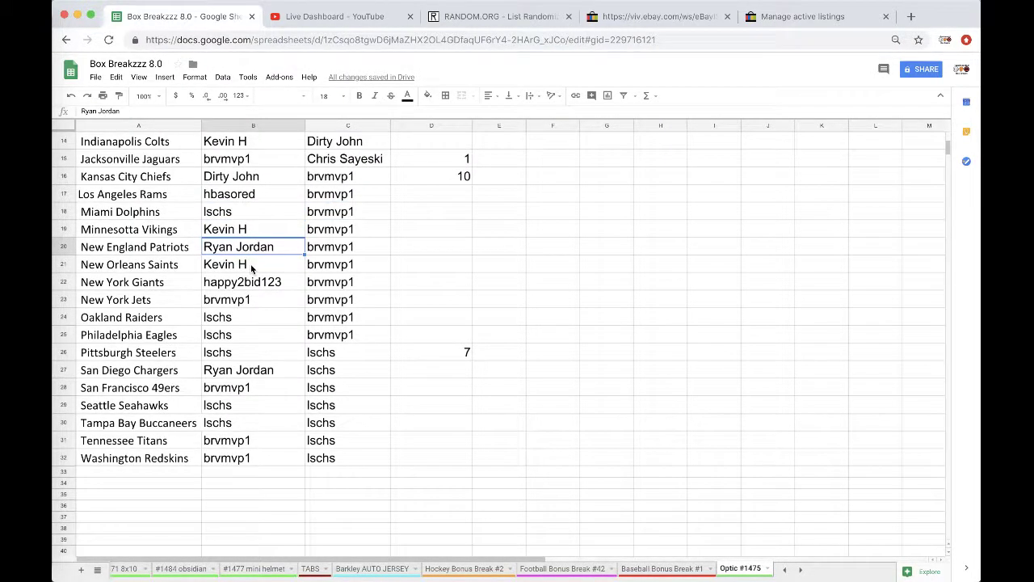
{"action": "left_click", "coordinate": [248, 282]}
{"action": "scroll", "coordinate": [247, 282], "scroll_direction": "down", "scroll_amount": 1}
{"action": "left_click", "coordinate": [247, 282]}
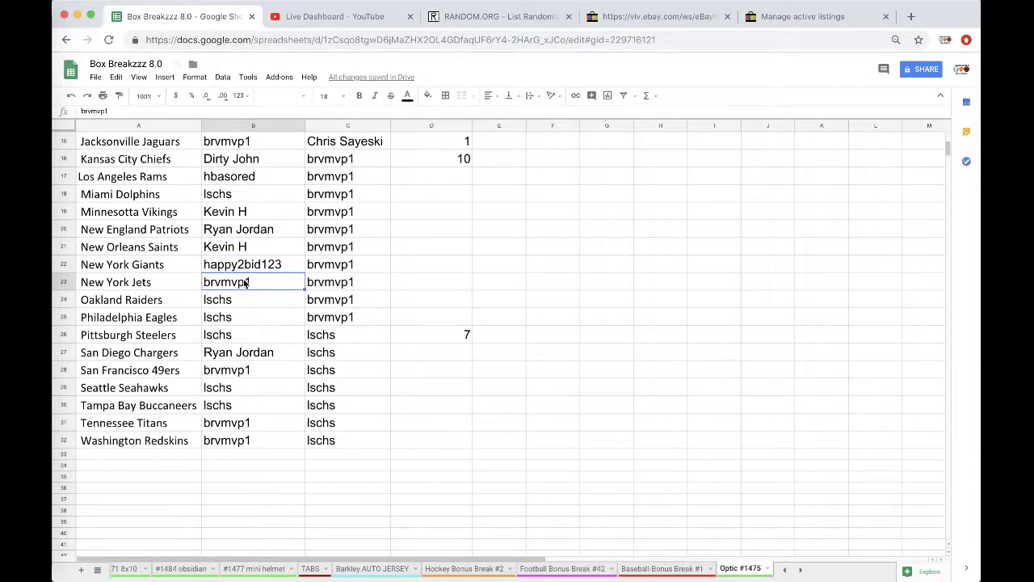
{"action": "scroll", "coordinate": [245, 282], "scroll_direction": "down", "scroll_amount": 1}
{"action": "left_click", "coordinate": [233, 317]}
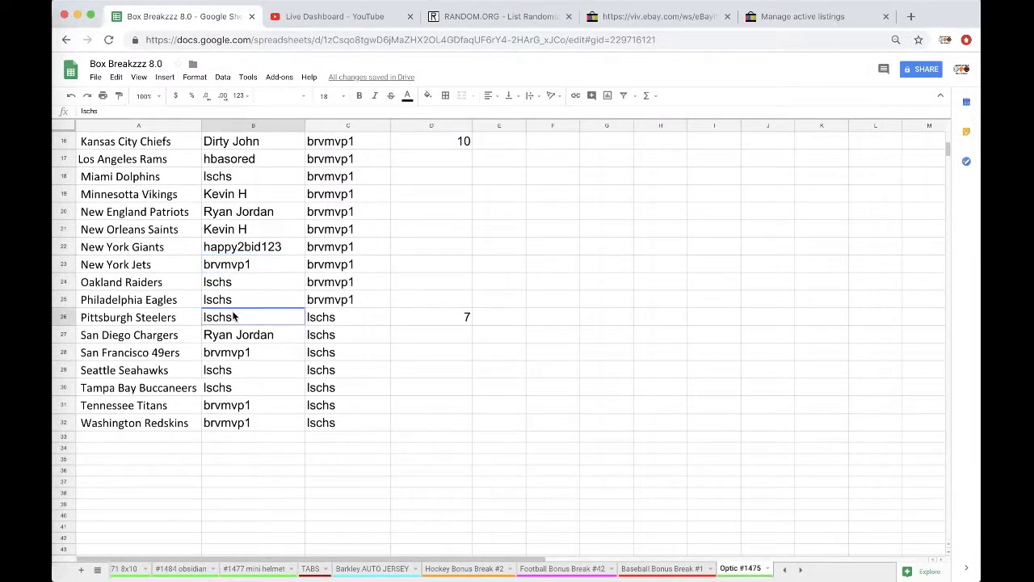
{"action": "left_click", "coordinate": [234, 335]}
{"action": "left_click", "coordinate": [236, 352]}
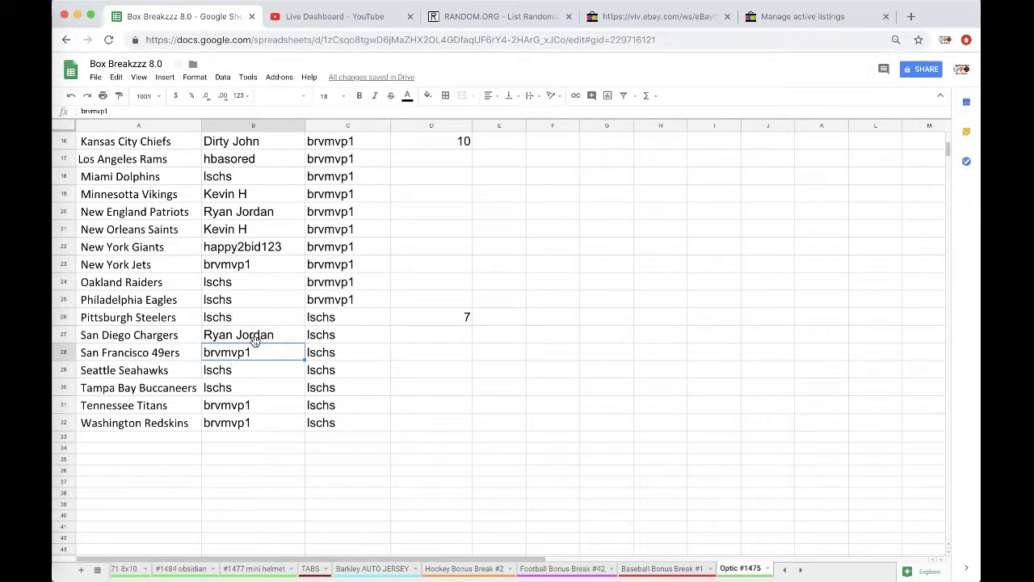
{"action": "scroll", "coordinate": [248, 358], "scroll_direction": "down", "scroll_amount": 1}
{"action": "left_click", "coordinate": [240, 352]}
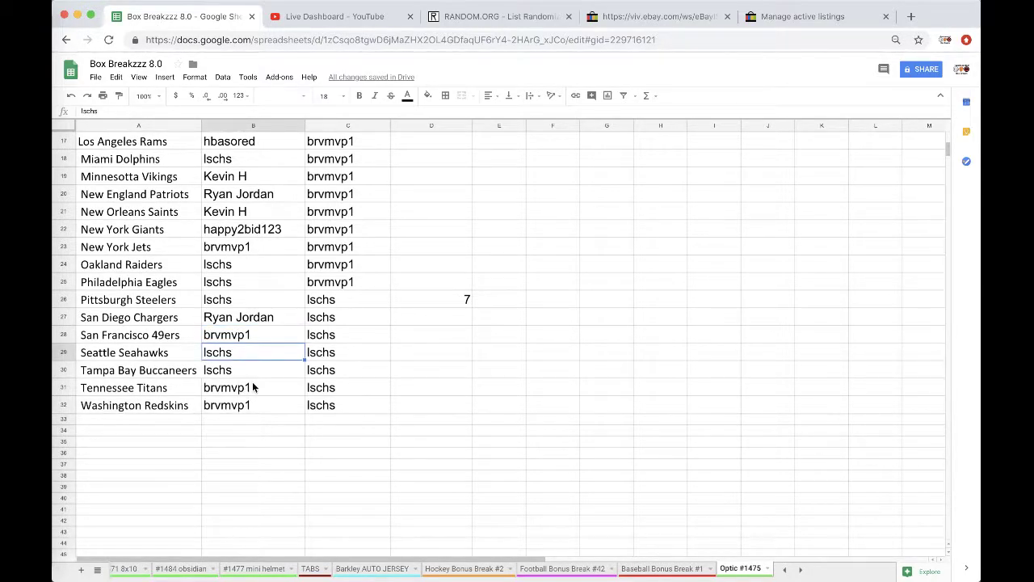
{"action": "scroll", "coordinate": [252, 388], "scroll_direction": "up", "scroll_amount": 1}
{"action": "scroll", "coordinate": [252, 388], "scroll_direction": "up", "scroll_amount": 3}
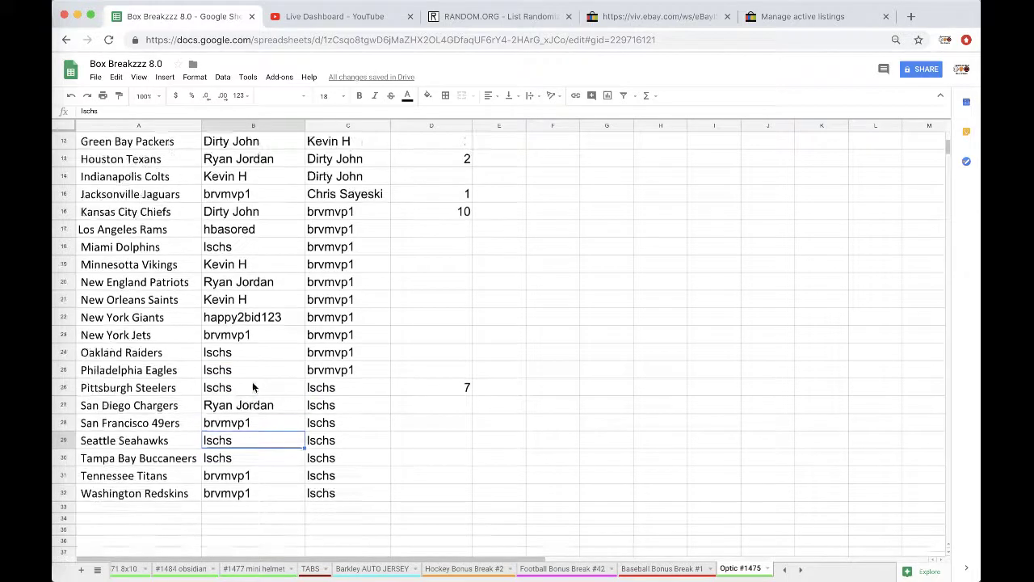
{"action": "scroll", "coordinate": [252, 388], "scroll_direction": "up", "scroll_amount": 4}
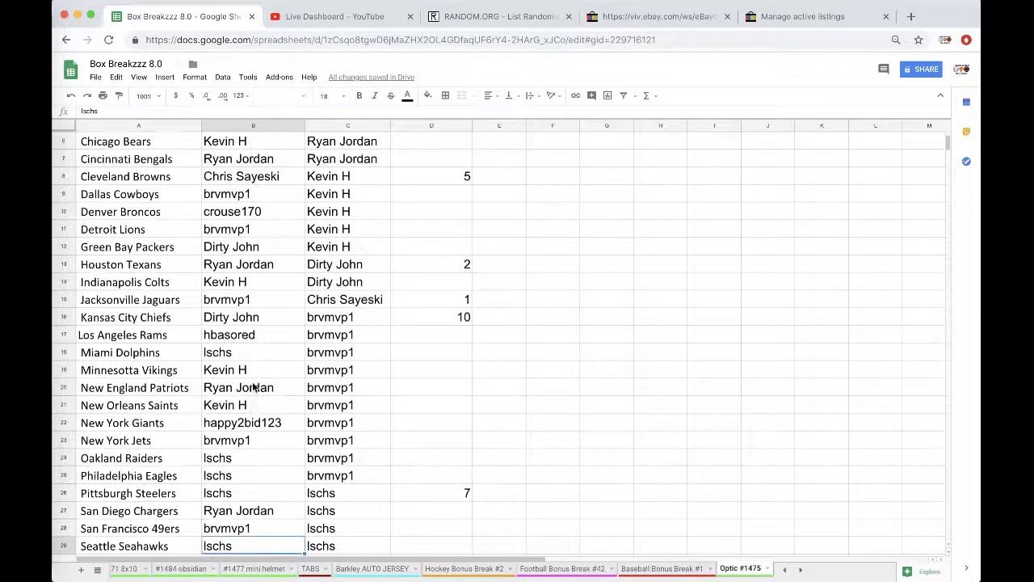
{"action": "scroll", "coordinate": [253, 388], "scroll_direction": "up", "scroll_amount": 3}
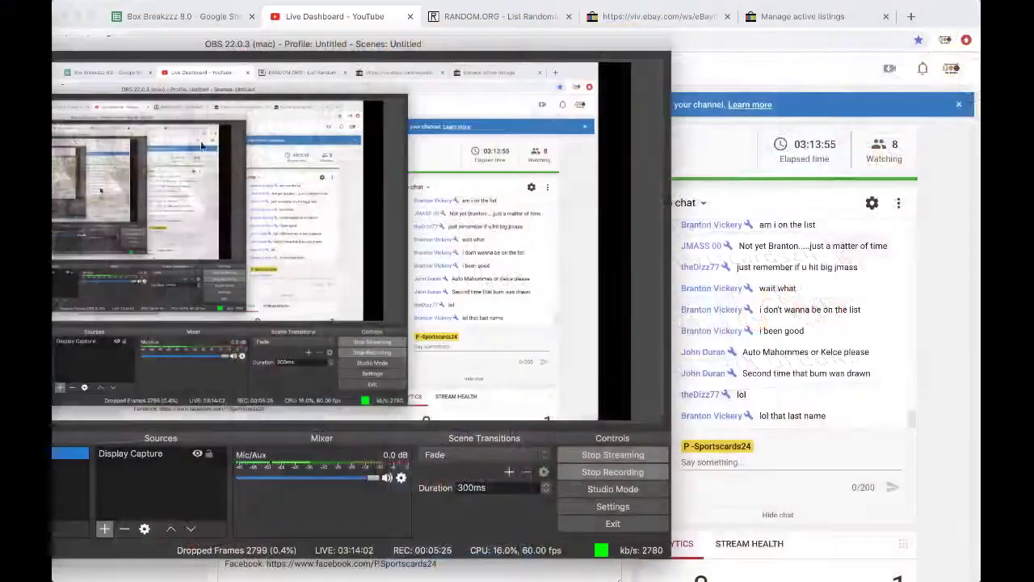
Bold the participant names assigned to Seattle Seahawks and Dallas Cowboys in column B of the Optic #1475 sheet.
{"action": "left_click", "coordinate": [178, 16]}
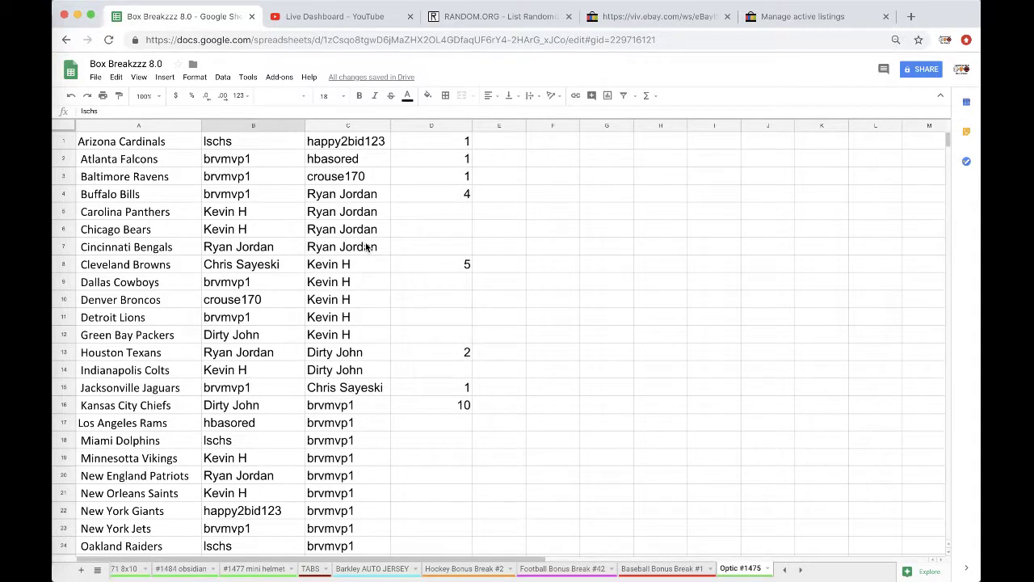
{"action": "scroll", "coordinate": [354, 273], "scroll_direction": "down", "scroll_amount": 4}
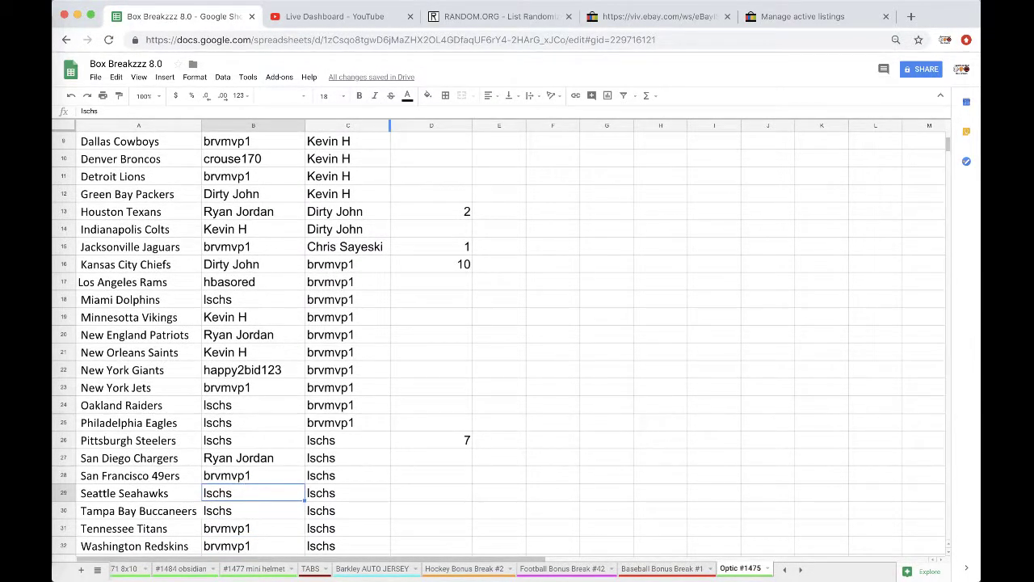
{"action": "left_click", "coordinate": [359, 96]}
{"action": "left_click", "coordinate": [246, 146]}
{"action": "left_click", "coordinate": [359, 97]}
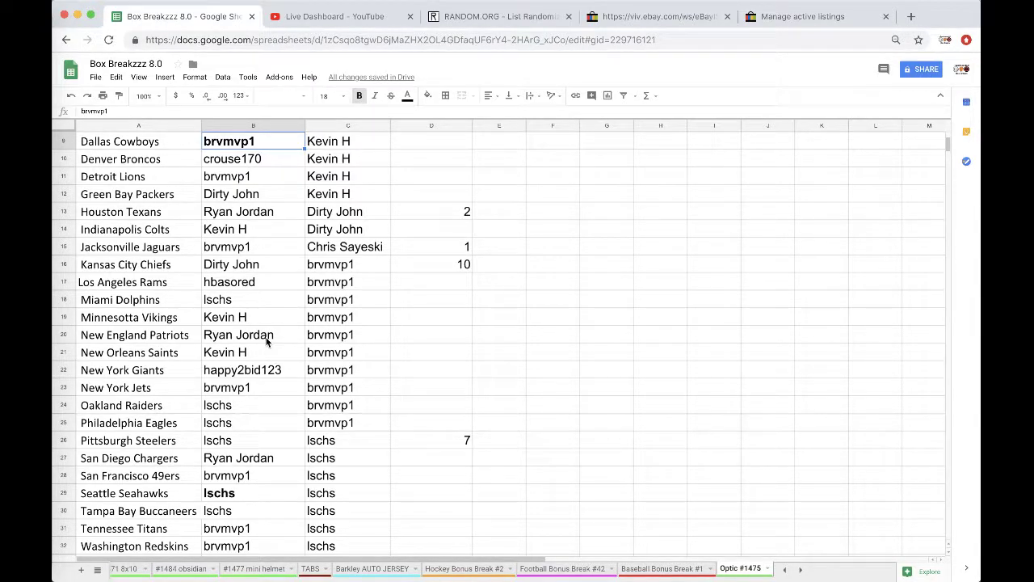
Copy the full participant list from column C into RANDOM.ORG's List Randomizer and randomize it.
{"action": "left_click", "coordinate": [356, 128]}
{"action": "left_click", "coordinate": [491, 18]}
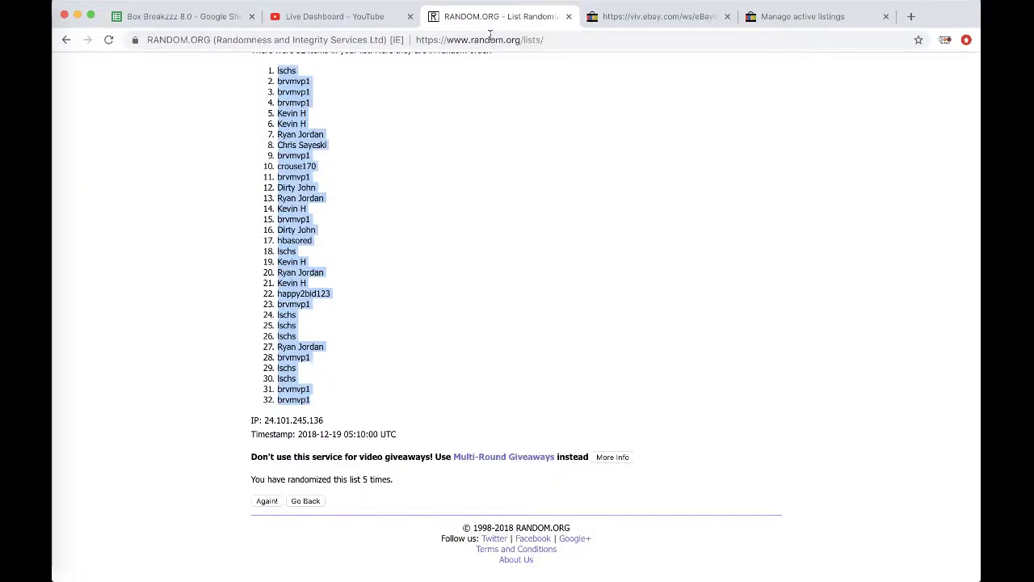
{"action": "left_click", "coordinate": [488, 38]}
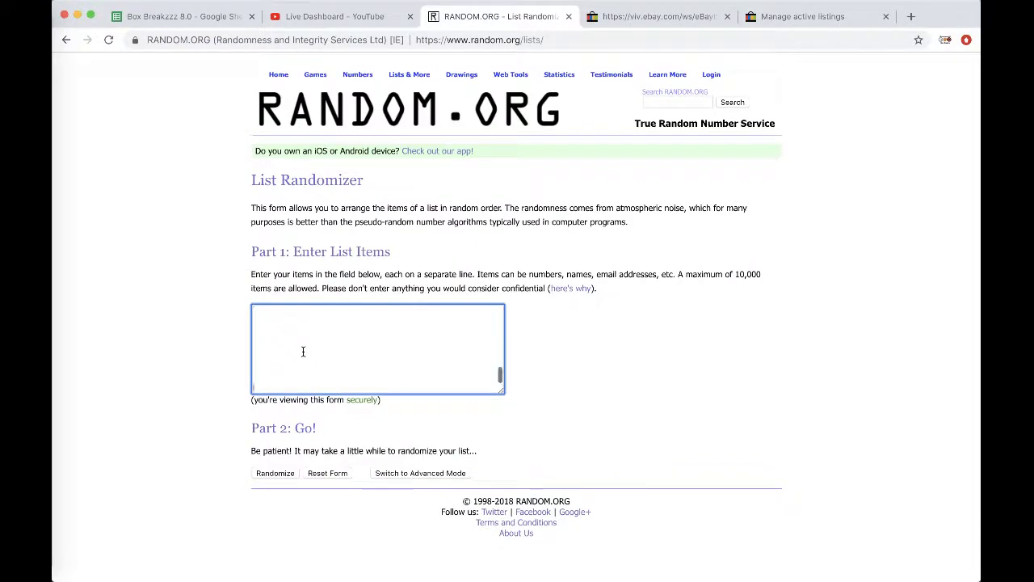
{"action": "left_click", "coordinate": [258, 475]}
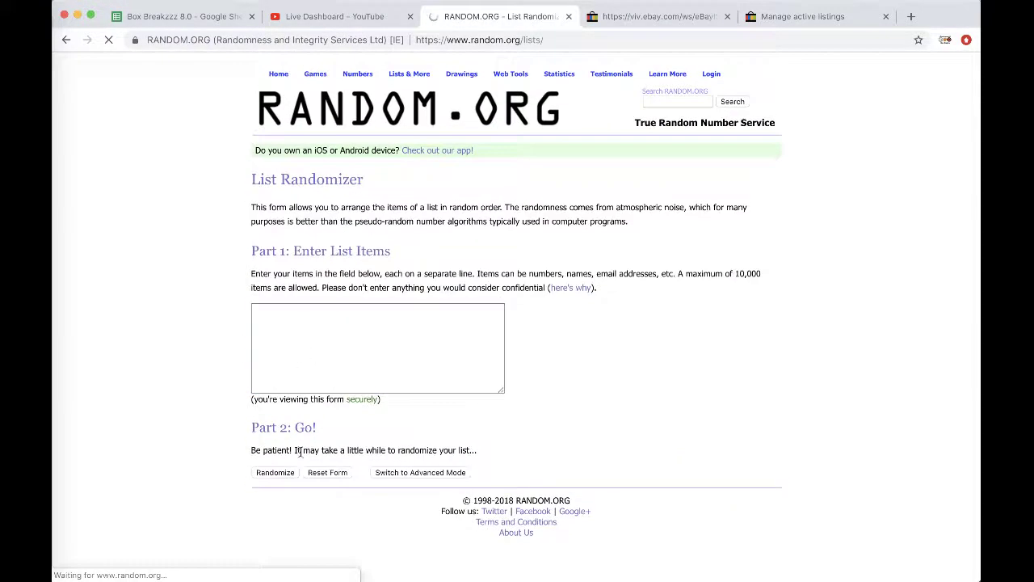
Reshuffle the participant list several more times in the List Randomizer.
{"action": "scroll", "coordinate": [270, 502], "scroll_direction": "down", "scroll_amount": 2}
{"action": "left_click", "coordinate": [270, 501]}
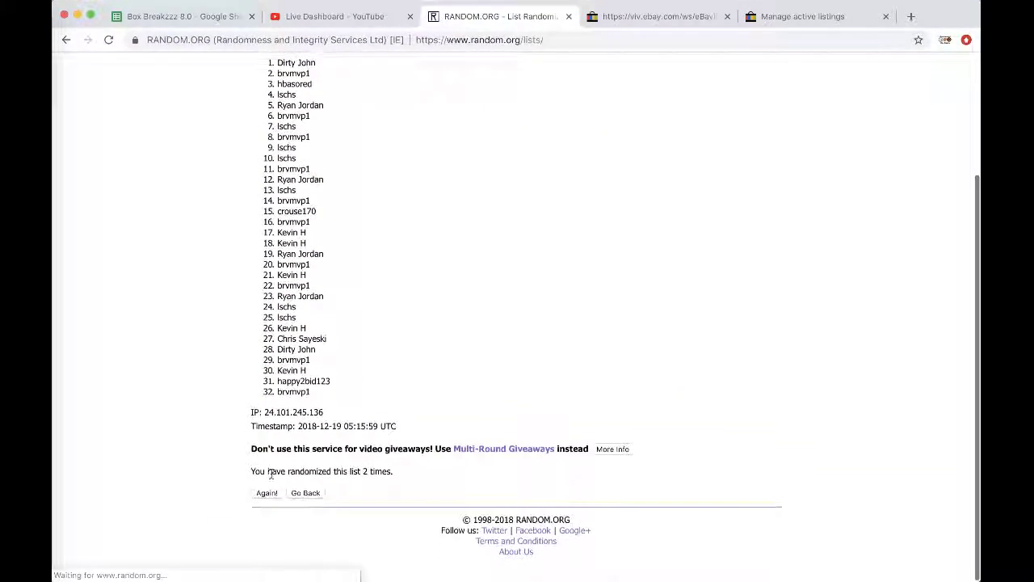
{"action": "left_click", "coordinate": [267, 500]}
{"action": "left_click", "coordinate": [267, 498]}
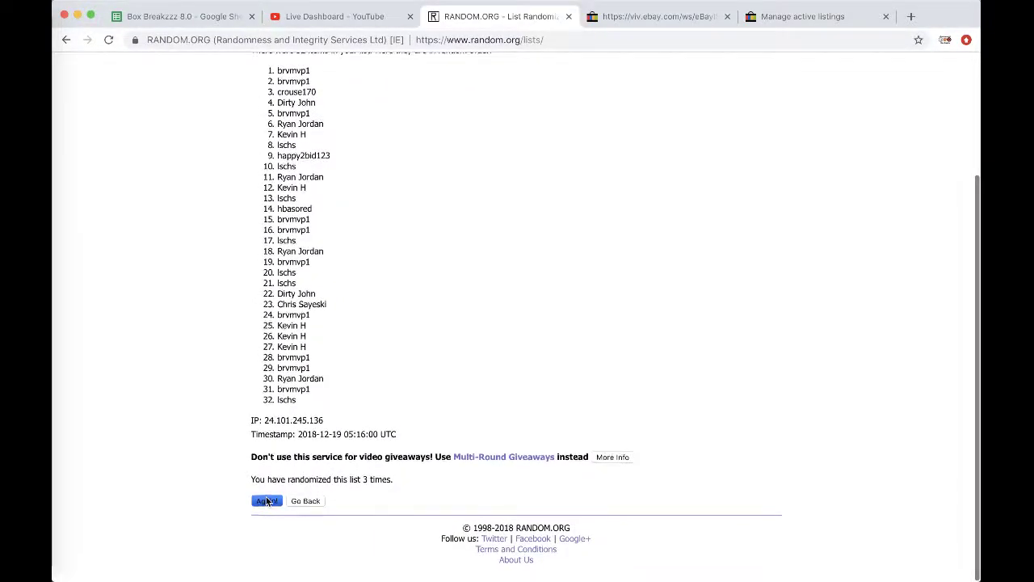
{"action": "left_click", "coordinate": [267, 498]}
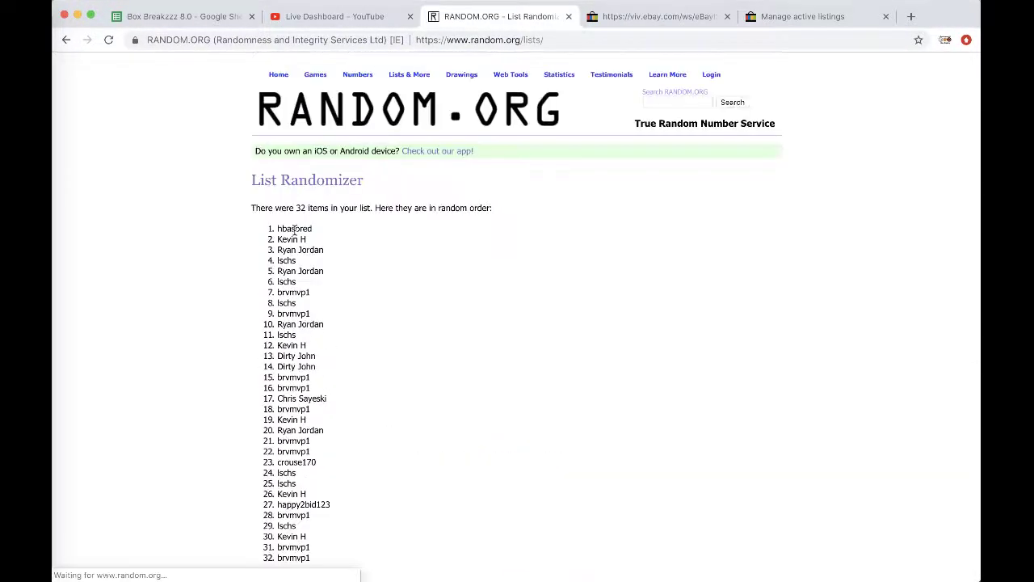
Copy the top name of the shuffled list into column C beside Tennessee Titans on the Football Bonus Break #42 sheet, as values only.
{"action": "double_click", "coordinate": [293, 229]}
{"action": "key", "text": "ctrl+c"}
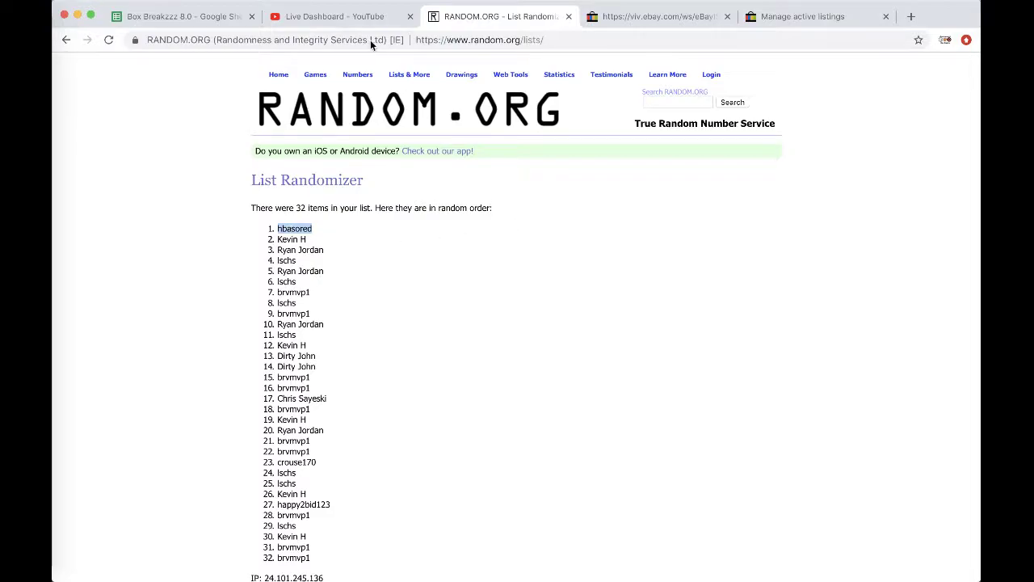
{"action": "left_click", "coordinate": [217, 14]}
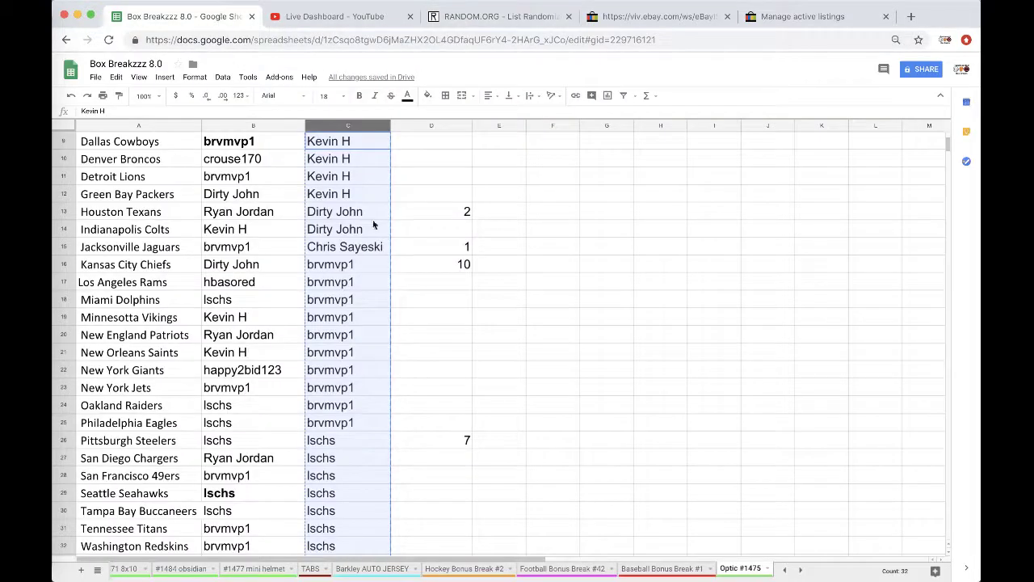
{"action": "left_click", "coordinate": [351, 281]}
{"action": "scroll", "coordinate": [351, 281], "scroll_direction": "up", "scroll_amount": 3}
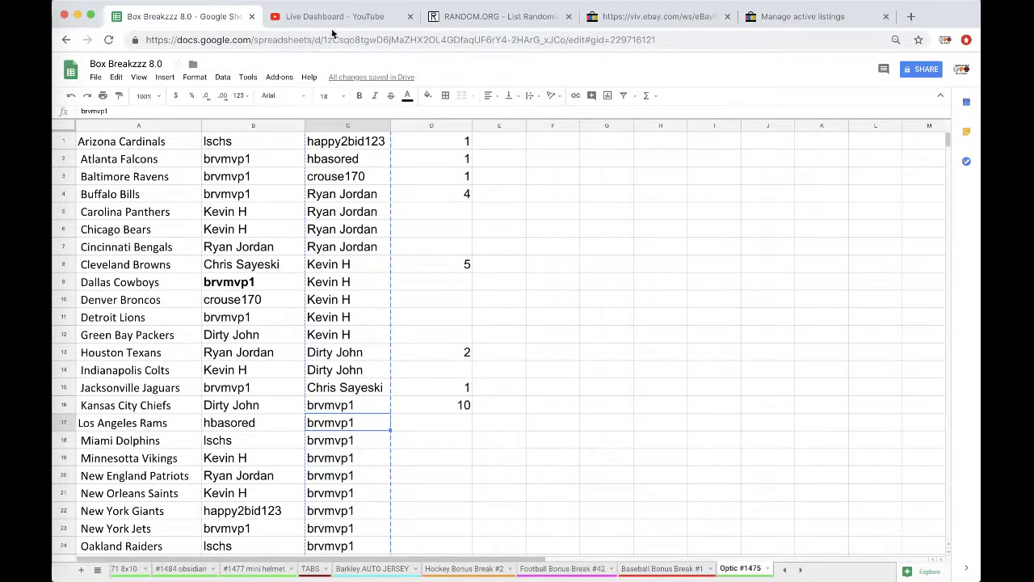
{"action": "left_click", "coordinate": [575, 569]}
{"action": "left_click", "coordinate": [278, 405]}
{"action": "key", "text": "ctrl+v"}
{"action": "left_click", "coordinate": [364, 423]}
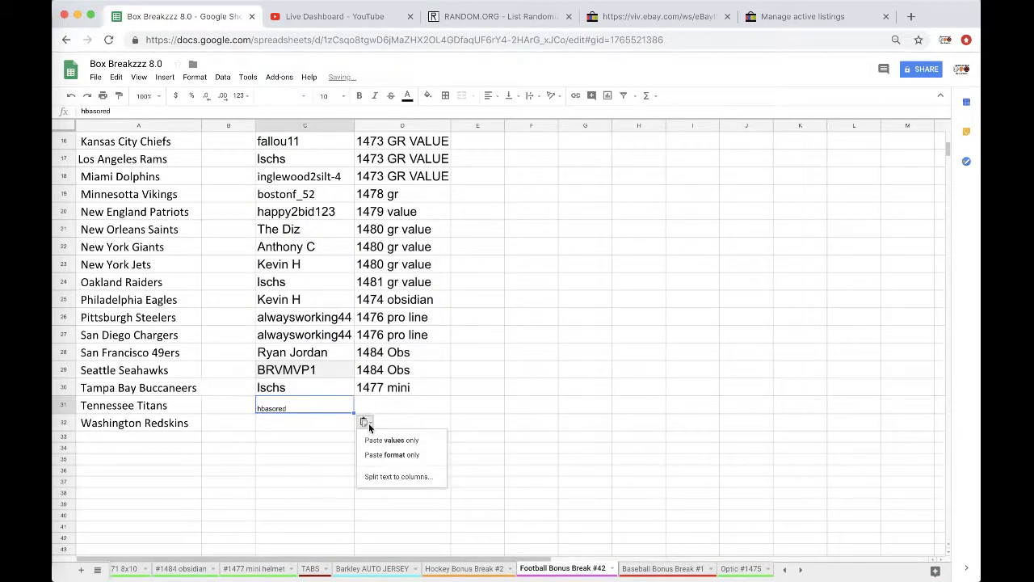
Add the same winner, pasted as values only, in row 179 of the Barkley AUTO JERSEY sheet with "1475 OPTIC" in column B.
{"action": "left_click", "coordinate": [373, 569]}
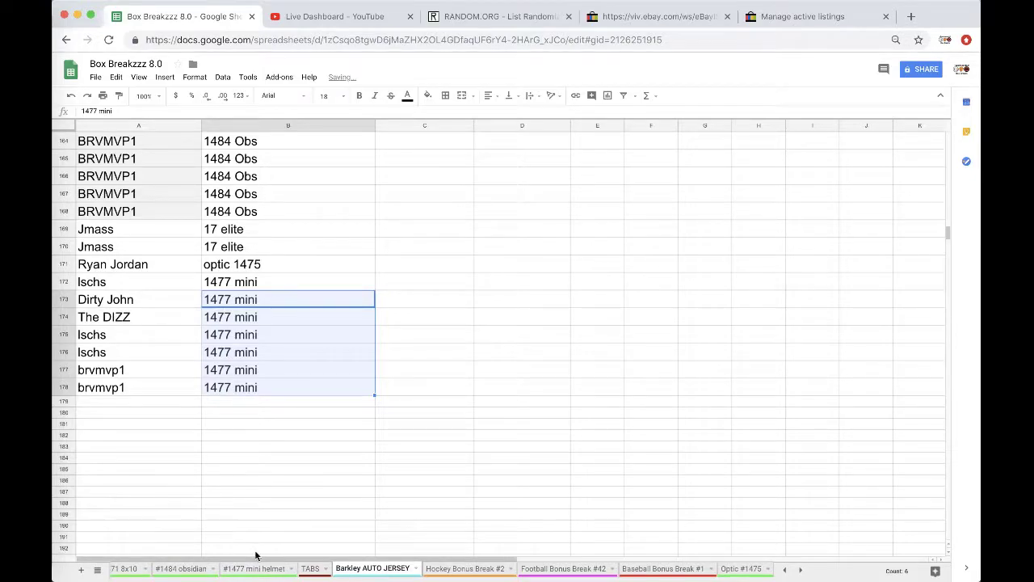
{"action": "left_click", "coordinate": [161, 403]}
{"action": "key", "text": "ctrl+v"}
{"action": "left_click", "coordinate": [209, 416]}
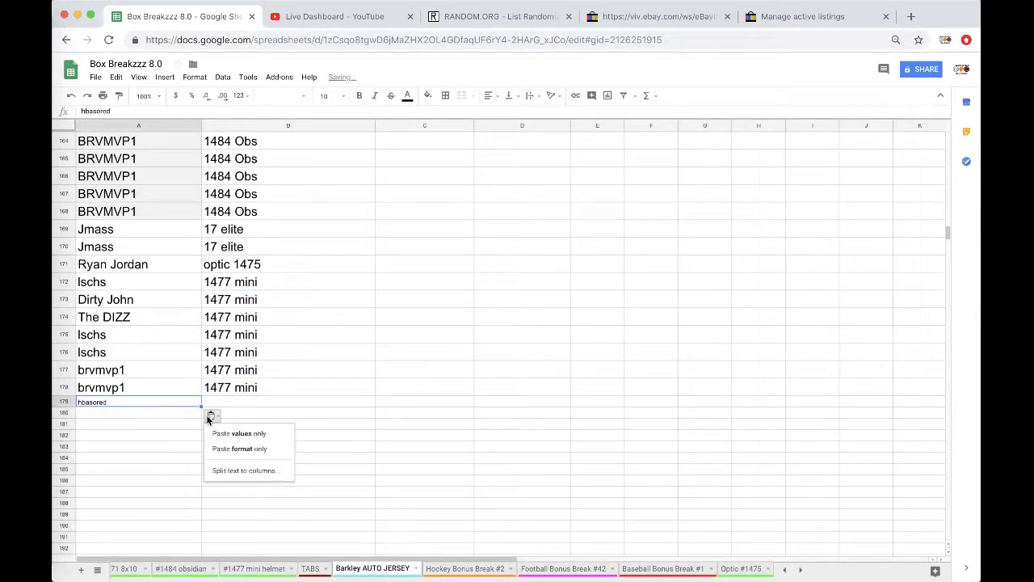
{"action": "left_click", "coordinate": [232, 409]}
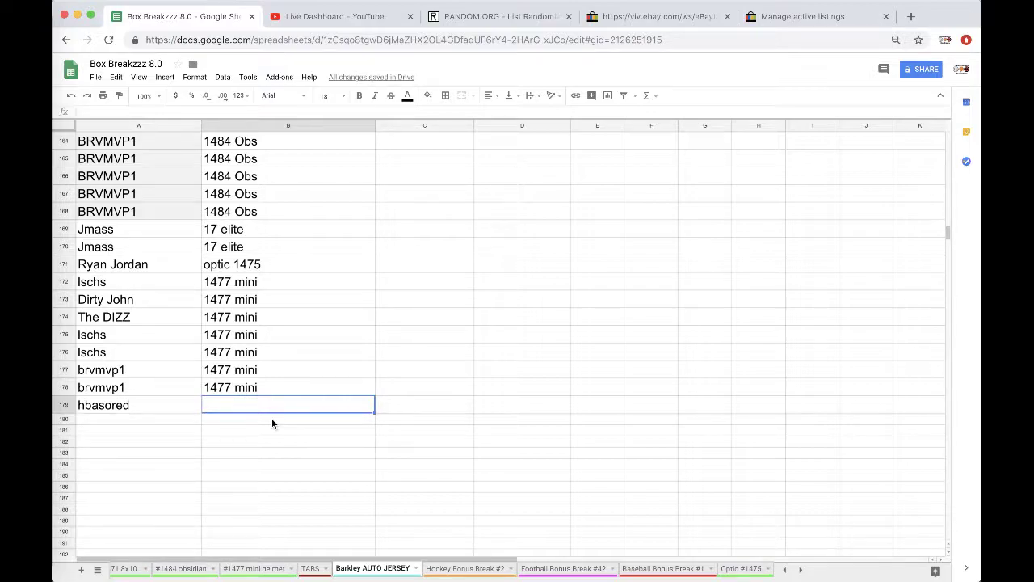
{"action": "type", "text": "1475 OPTIC"}
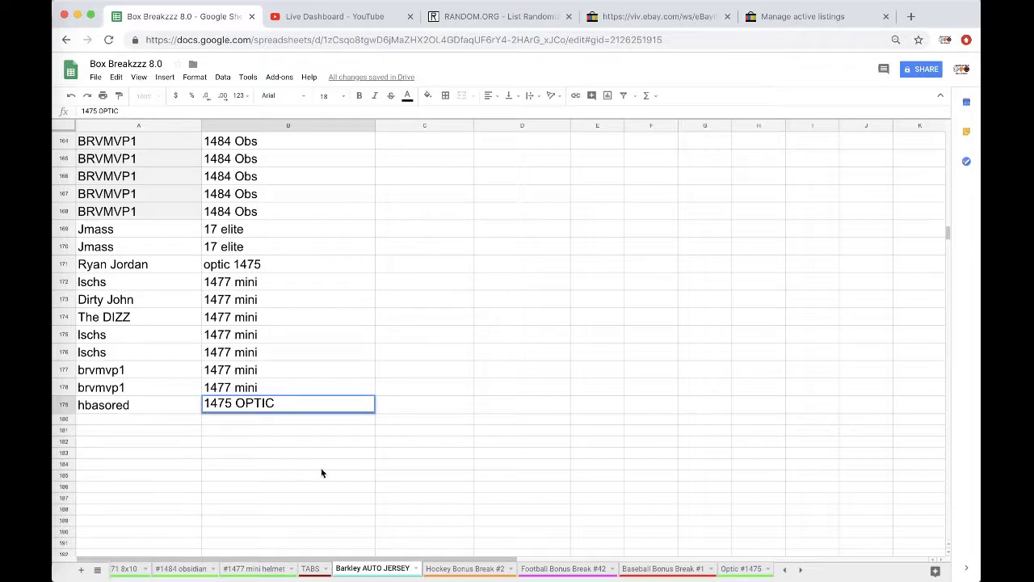
On the Football Bonus Break #42 sheet, copy the Tampa Bay Buccaneers participant into column C beside Washington Redskins.
{"action": "left_click", "coordinate": [537, 568]}
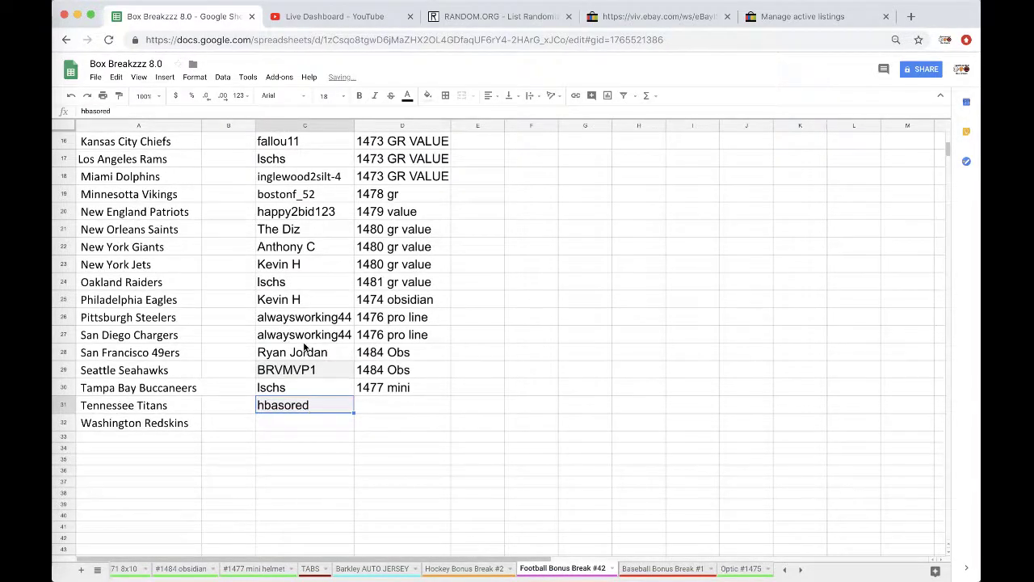
{"action": "left_click", "coordinate": [293, 390]}
{"action": "key", "text": "ctrl+c"}
{"action": "left_click", "coordinate": [293, 422]}
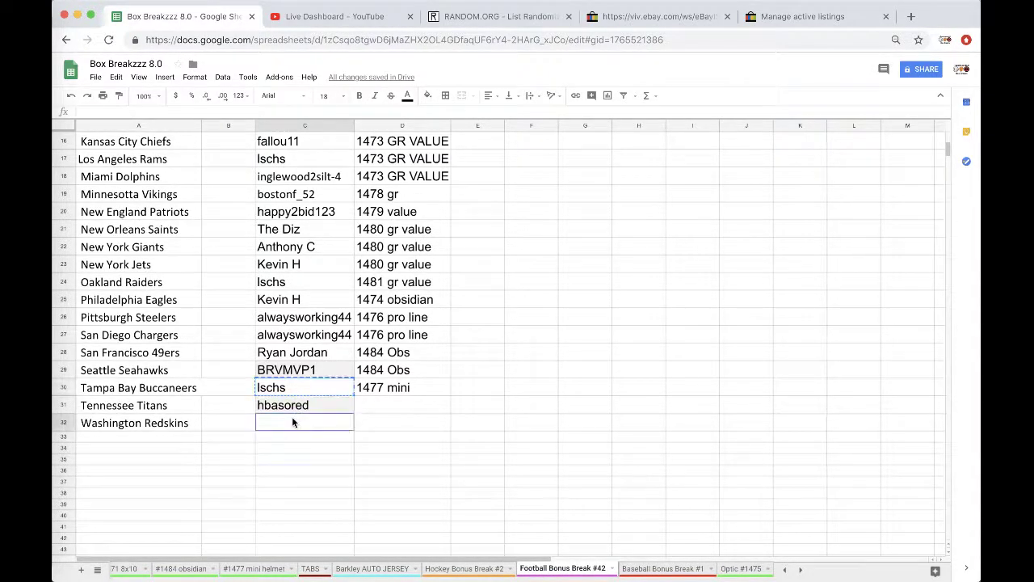
{"action": "key", "text": "ctrl+v"}
Enter "1475 optic" in column D for Tennessee Titans and copy it to the Washington Redskins row.
{"action": "left_click", "coordinate": [374, 401]}
{"action": "type", "text": "1"}
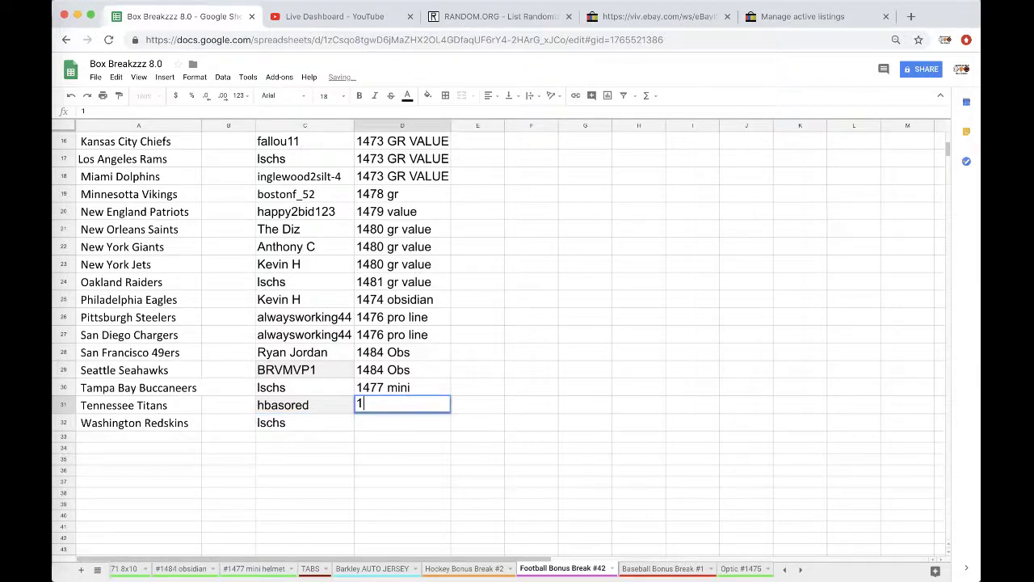
{"action": "type", "text": "475 optic"}
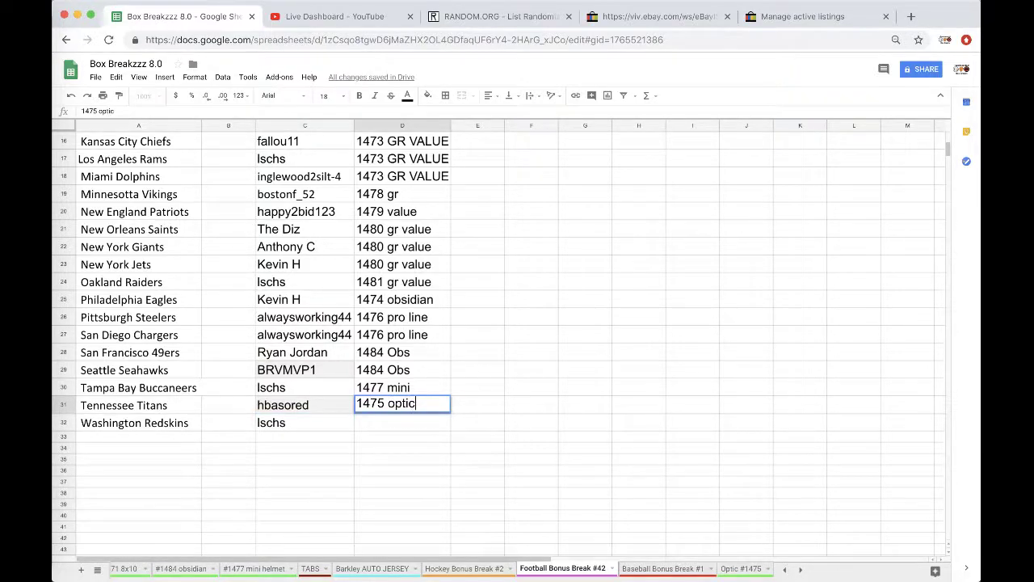
{"action": "left_click", "coordinate": [357, 421]}
{"action": "left_click", "coordinate": [369, 410]}
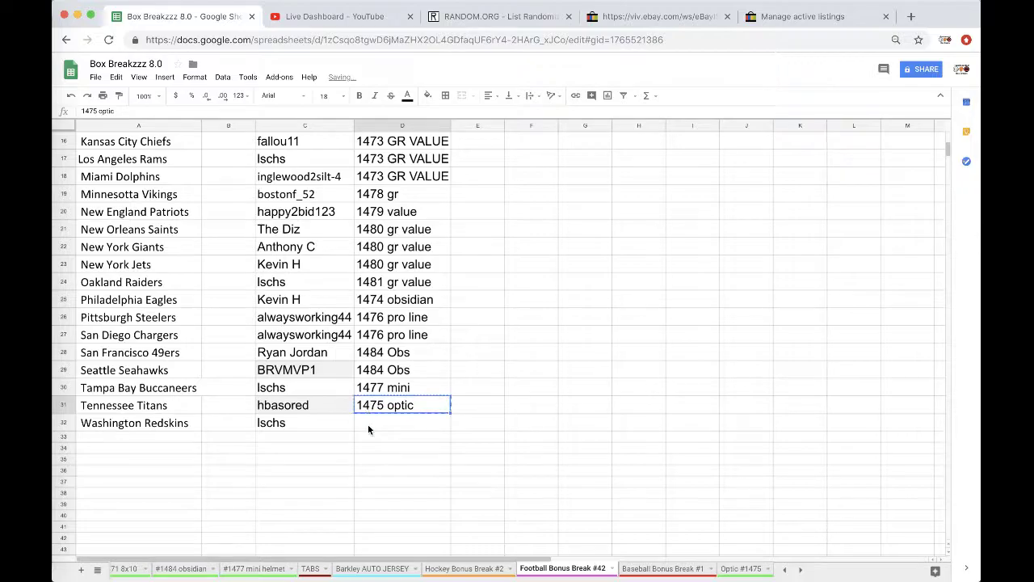
{"action": "left_click", "coordinate": [368, 426]}
{"action": "key", "text": "ctrl+v"}
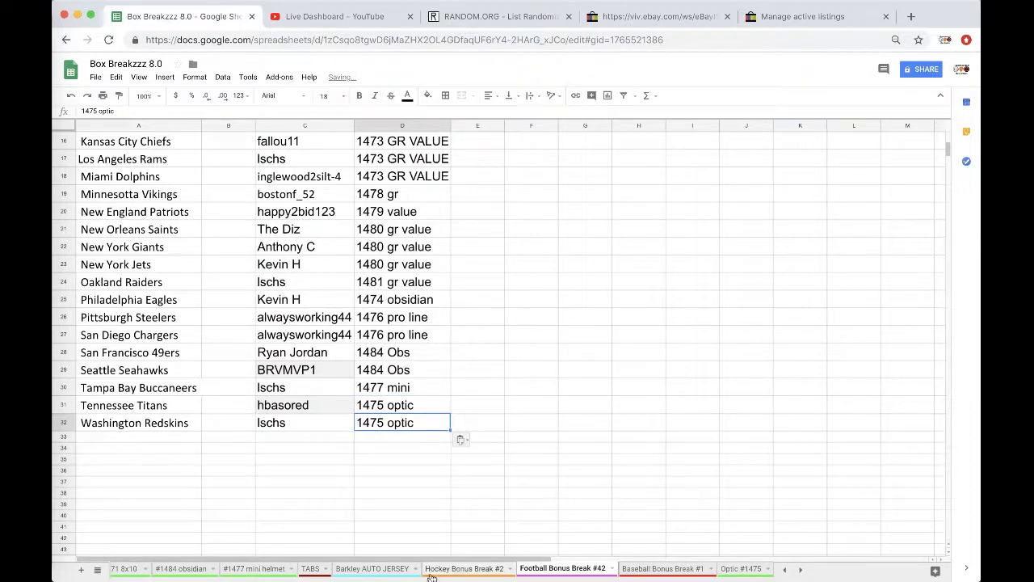
{"action": "left_click", "coordinate": [60, 441]}
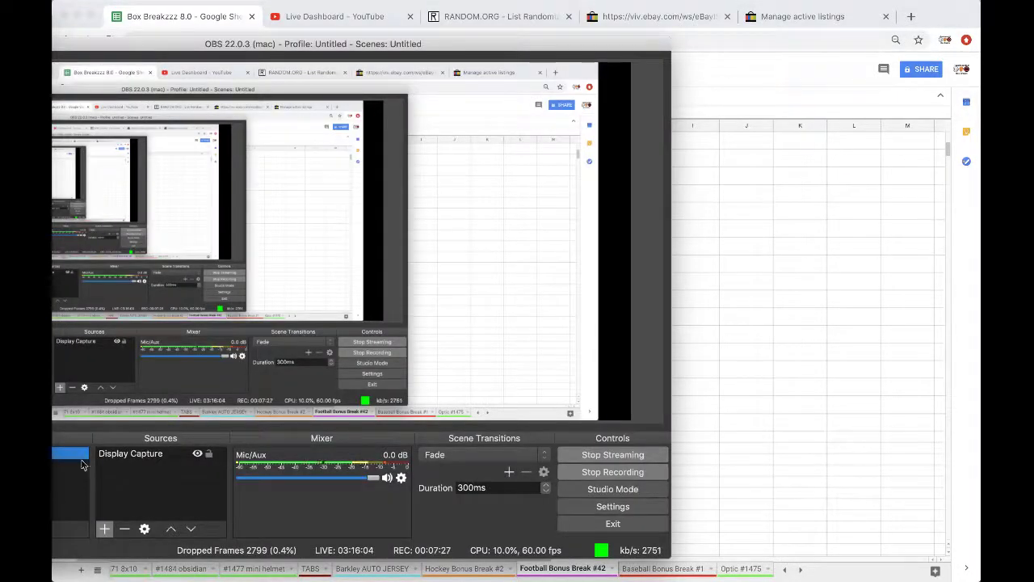